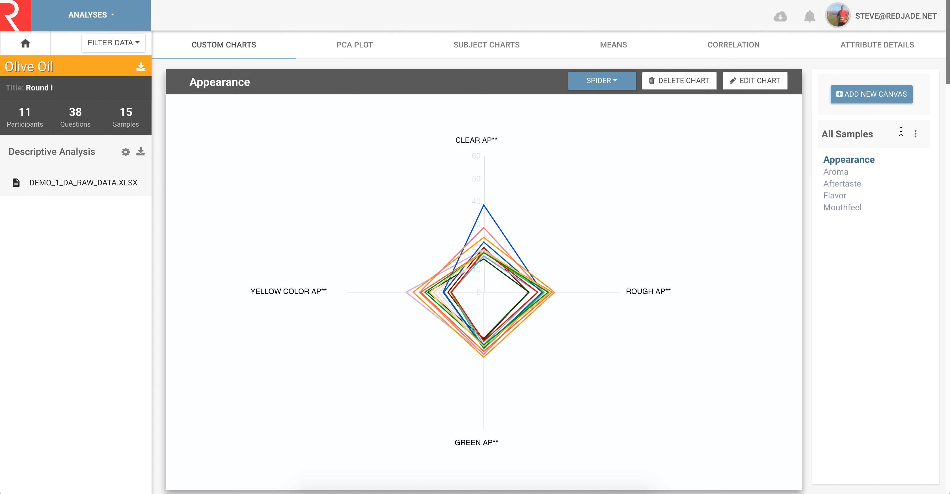
Change all charts on the All Samples canvas to bar charts
{"action": "left_click", "coordinate": [916, 134]}
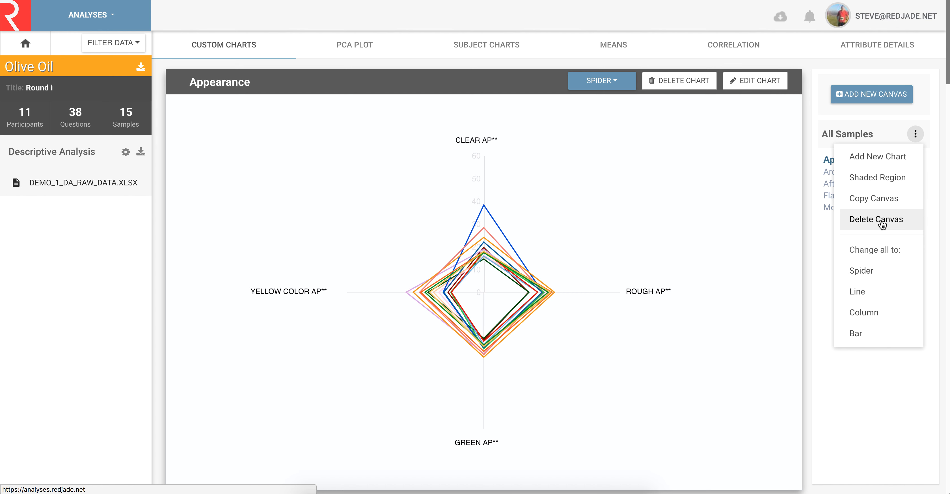
{"action": "left_click", "coordinate": [859, 313]}
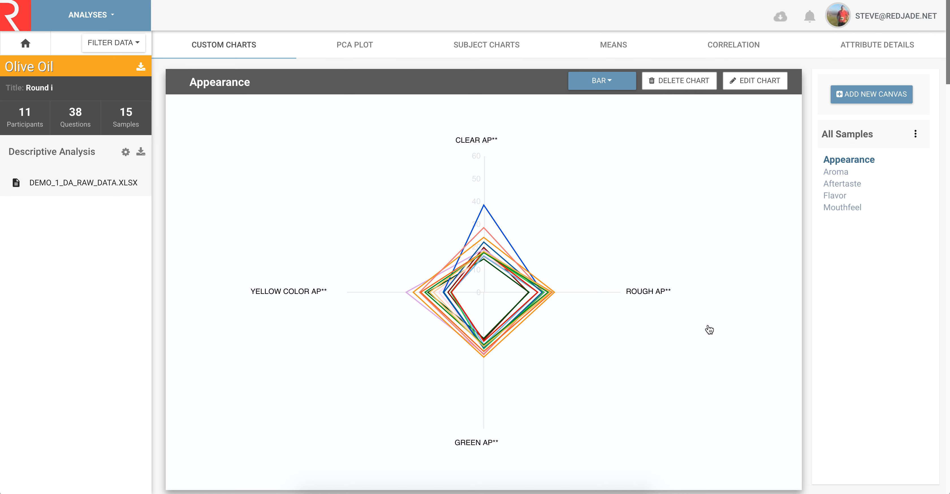
{"action": "scroll", "coordinate": [688, 334], "scroll_direction": "down", "scroll_amount": 3}
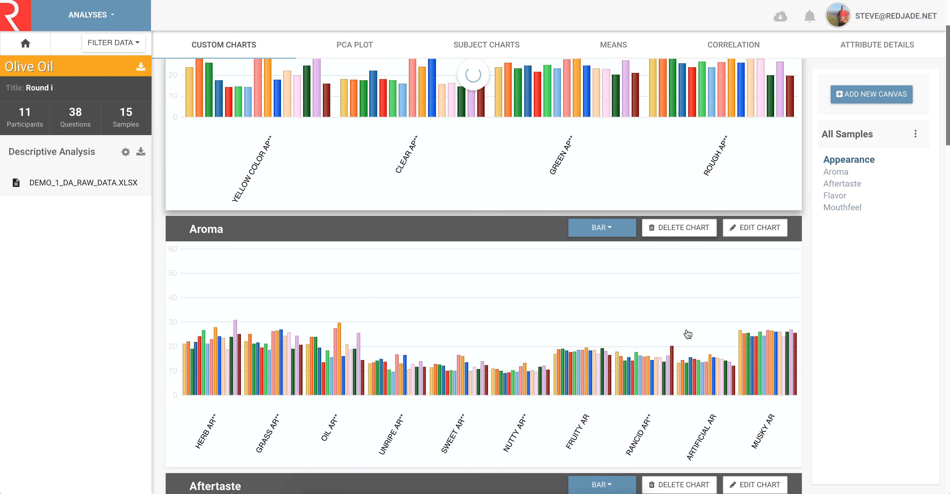
{"action": "scroll", "coordinate": [687, 334], "scroll_direction": "up", "scroll_amount": 2}
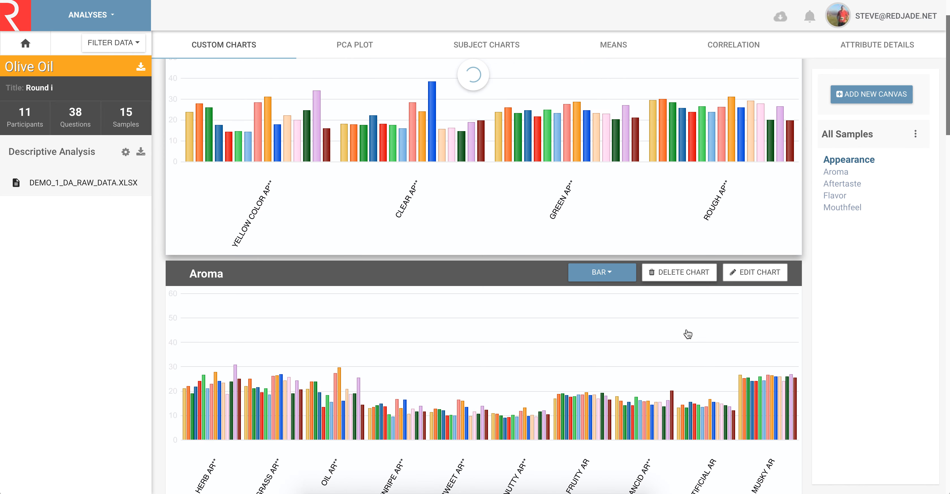
Change only the Aroma chart to the Spider chart type and view it
{"action": "left_click", "coordinate": [621, 279]}
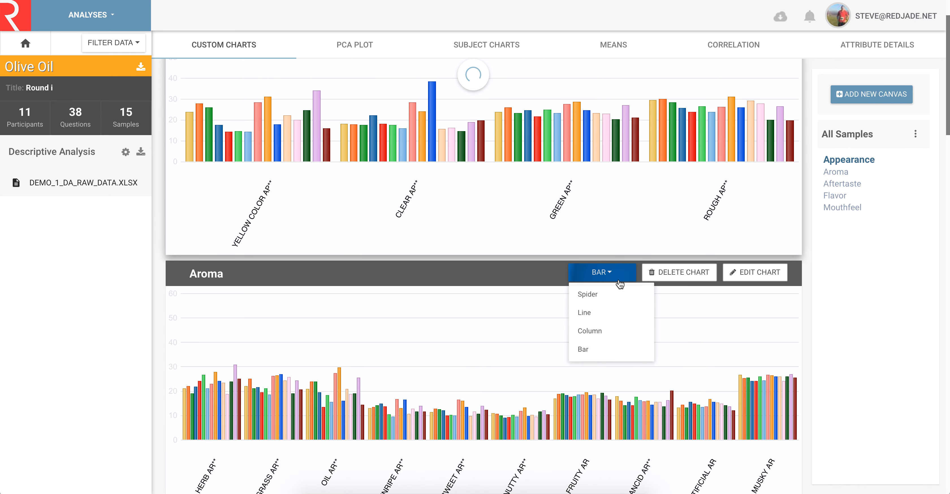
{"action": "left_click", "coordinate": [616, 294]}
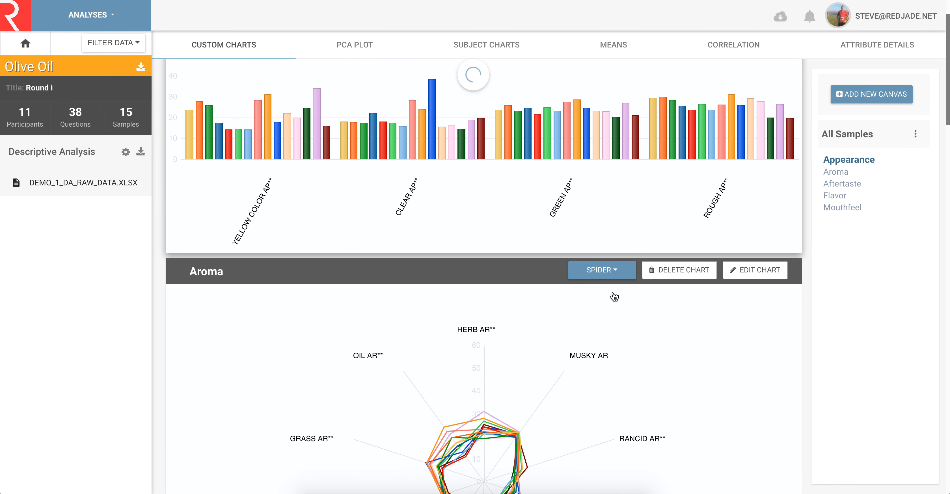
{"action": "scroll", "coordinate": [615, 297], "scroll_direction": "down", "scroll_amount": 1}
{"action": "scroll", "coordinate": [614, 297], "scroll_direction": "down", "scroll_amount": 1}
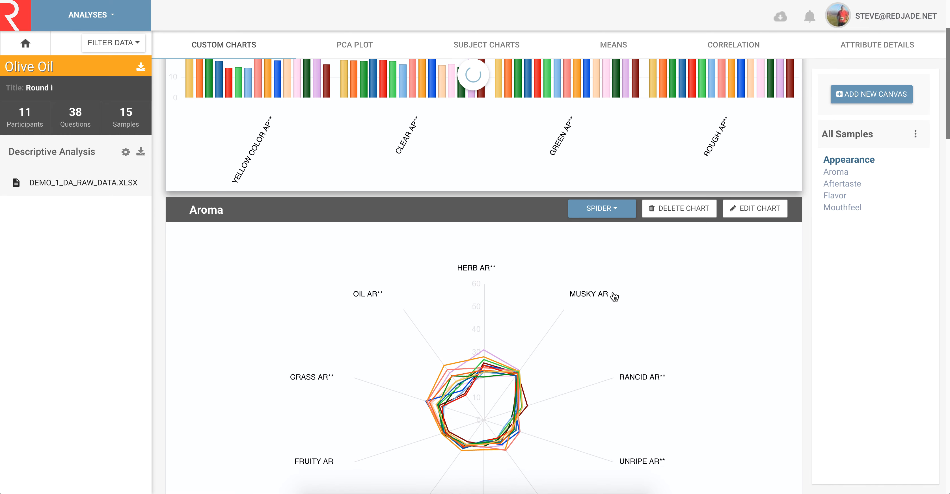
Remove Brand XYZ, Chocolate Ice Cream and Recipe 12 Low Fat from the Aroma chart's samples, and review its attribute selection
{"action": "left_click", "coordinate": [767, 211]}
{"action": "scroll", "coordinate": [765, 288], "scroll_direction": "down", "scroll_amount": 1}
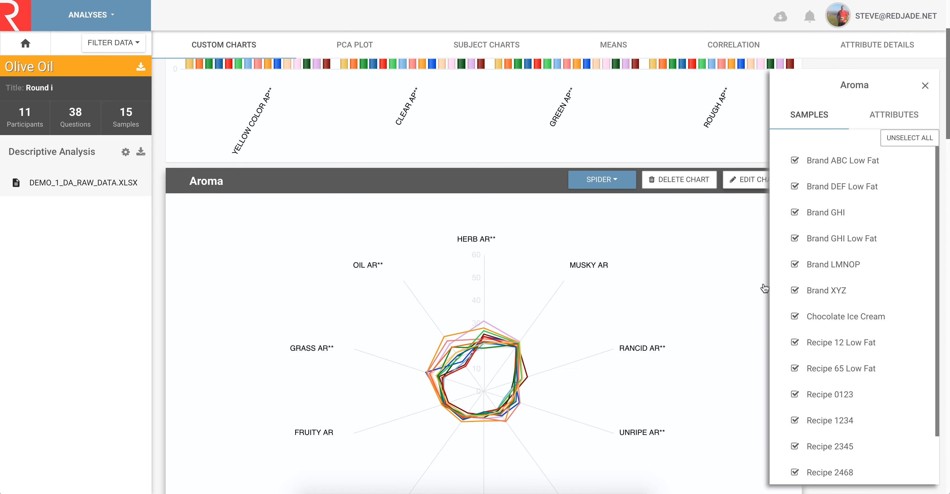
{"action": "left_click", "coordinate": [811, 293]}
{"action": "left_click", "coordinate": [810, 317]}
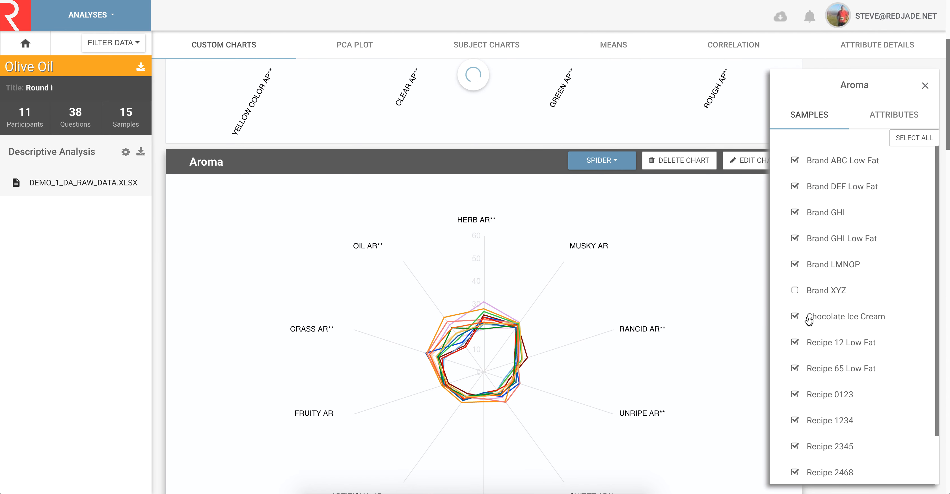
{"action": "left_click", "coordinate": [797, 343]}
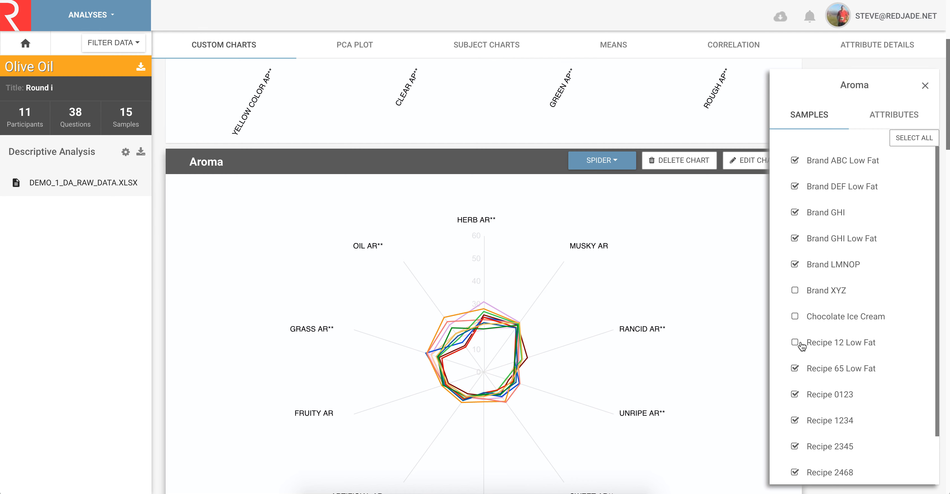
{"action": "left_click", "coordinate": [879, 118]}
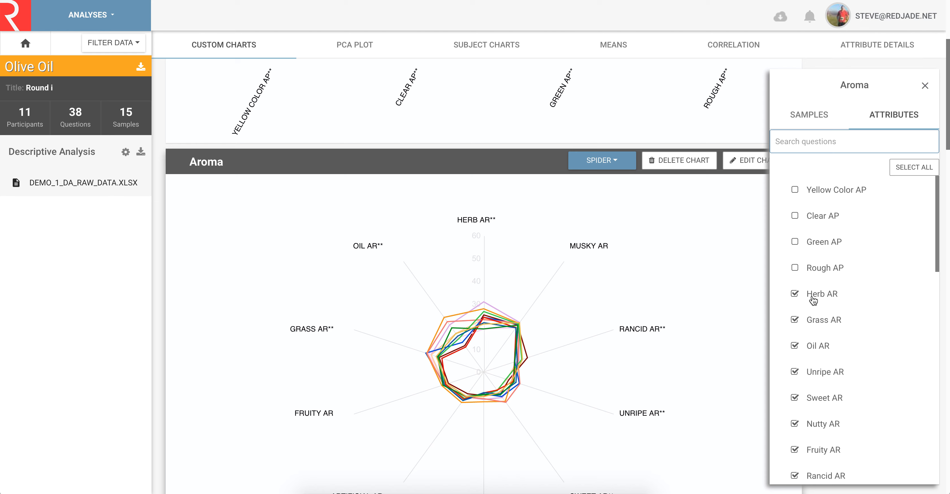
{"action": "left_click", "coordinate": [925, 85]}
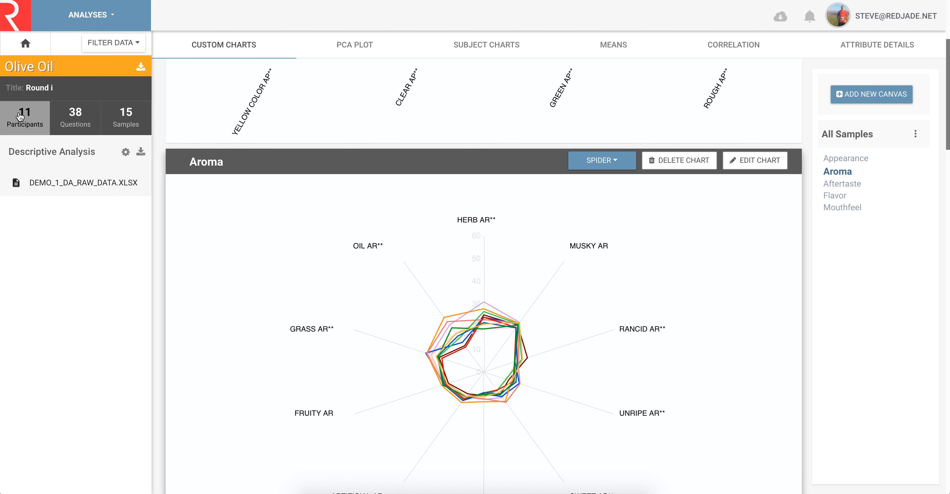
Change all charts on the All Samples canvas to Spider
{"action": "left_click", "coordinate": [914, 135]}
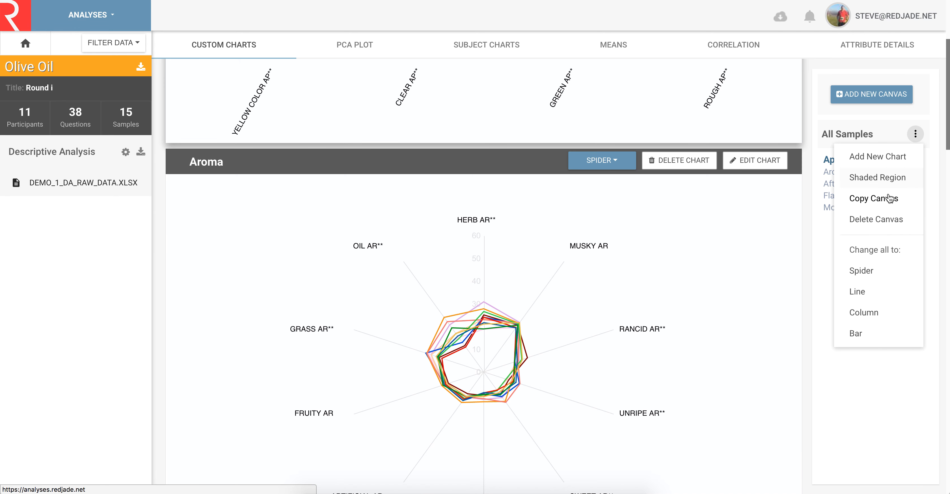
{"action": "left_click", "coordinate": [874, 272]}
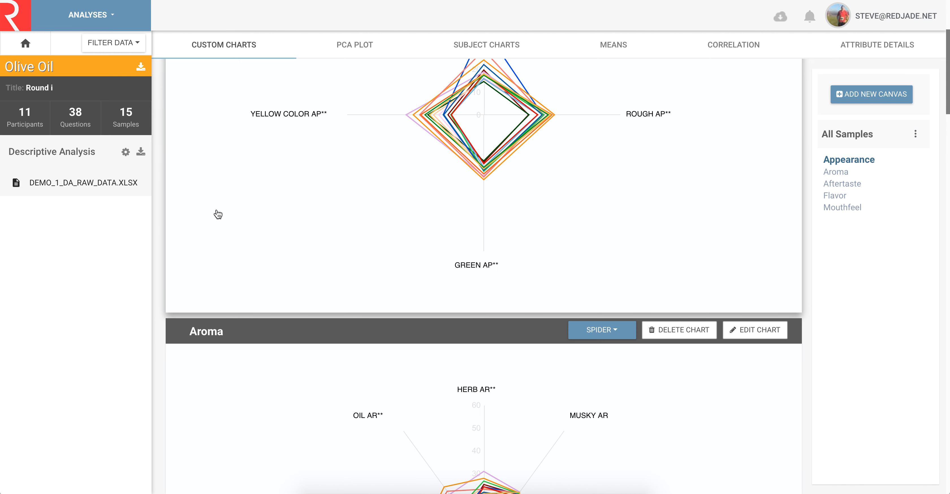
Open the participants list and map the first three participants to the panelists matching their reporting names
{"action": "left_click", "coordinate": [28, 125]}
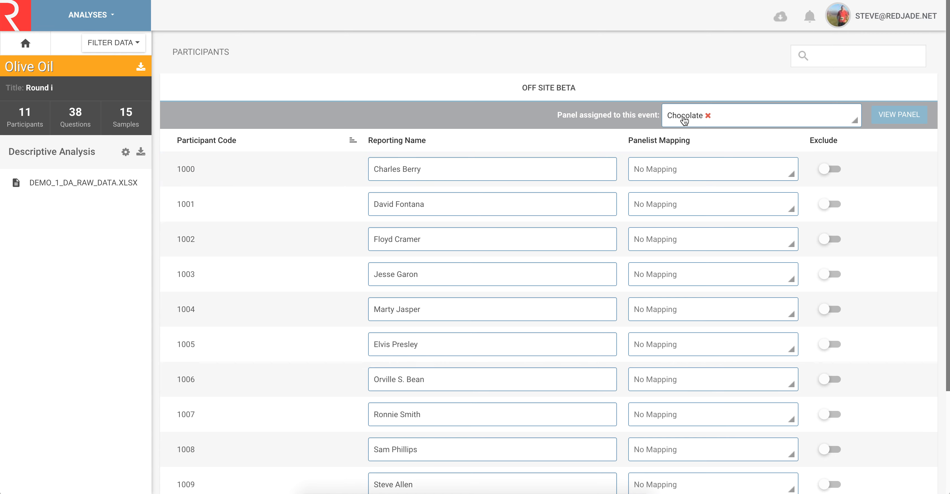
{"action": "left_click", "coordinate": [693, 167]}
{"action": "scroll", "coordinate": [681, 268], "scroll_direction": "down", "scroll_amount": 5}
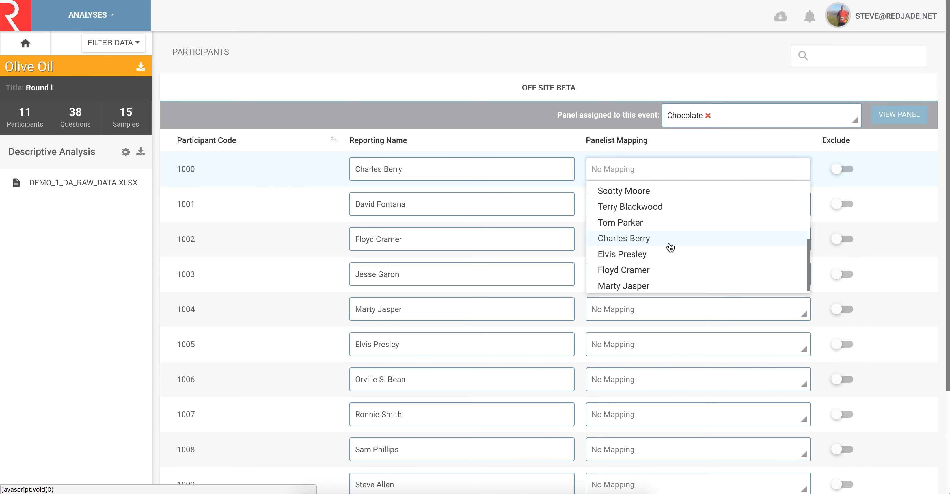
{"action": "left_click", "coordinate": [670, 244]}
{"action": "left_click", "coordinate": [666, 207]}
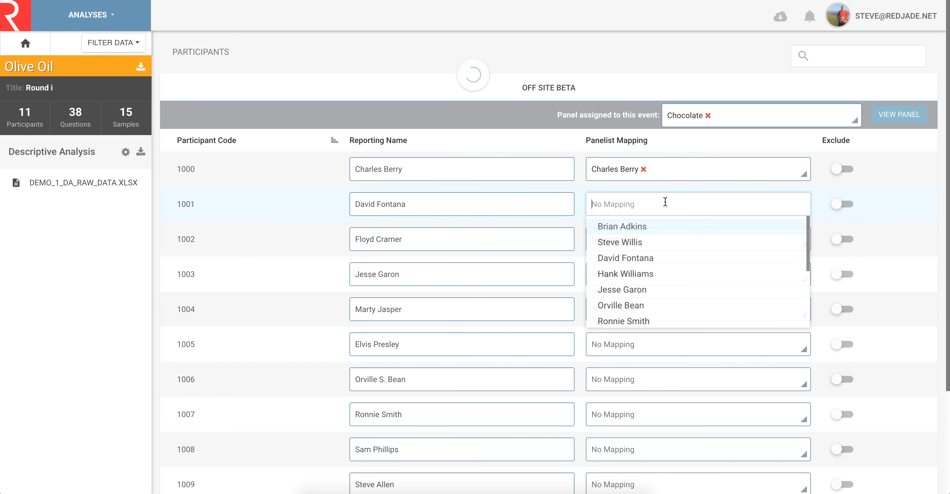
{"action": "left_click", "coordinate": [655, 259]}
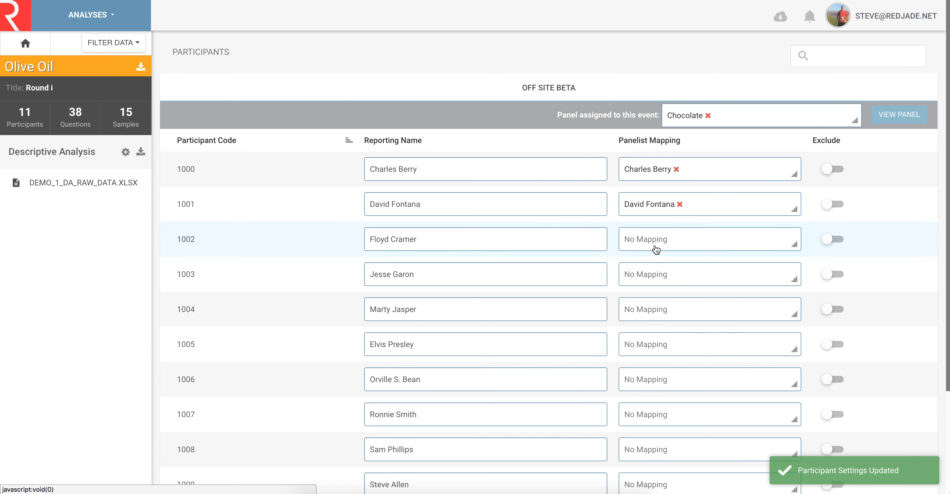
{"action": "left_click", "coordinate": [655, 236]}
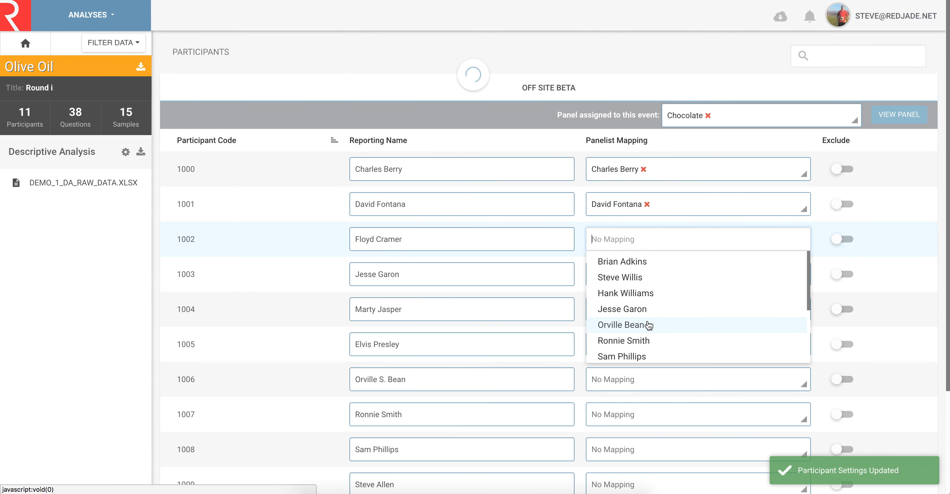
{"action": "scroll", "coordinate": [648, 321], "scroll_direction": "down", "scroll_amount": 3}
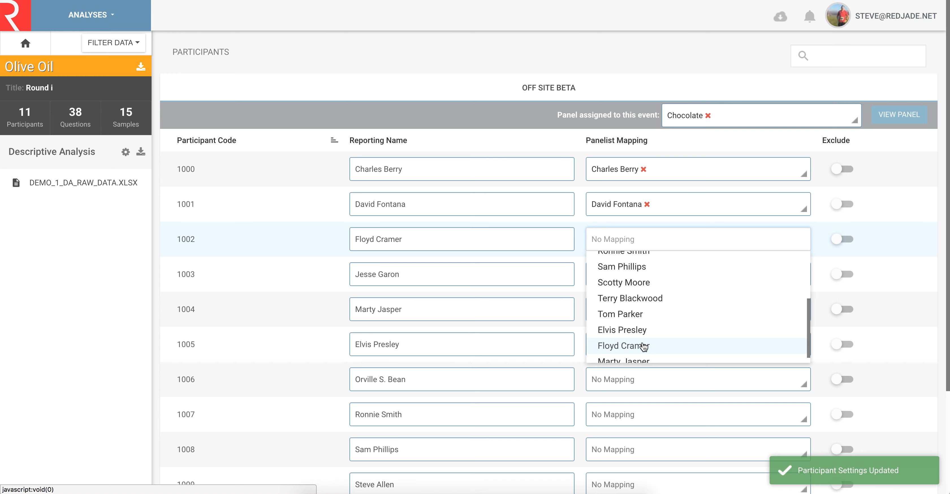
{"action": "left_click", "coordinate": [645, 347]}
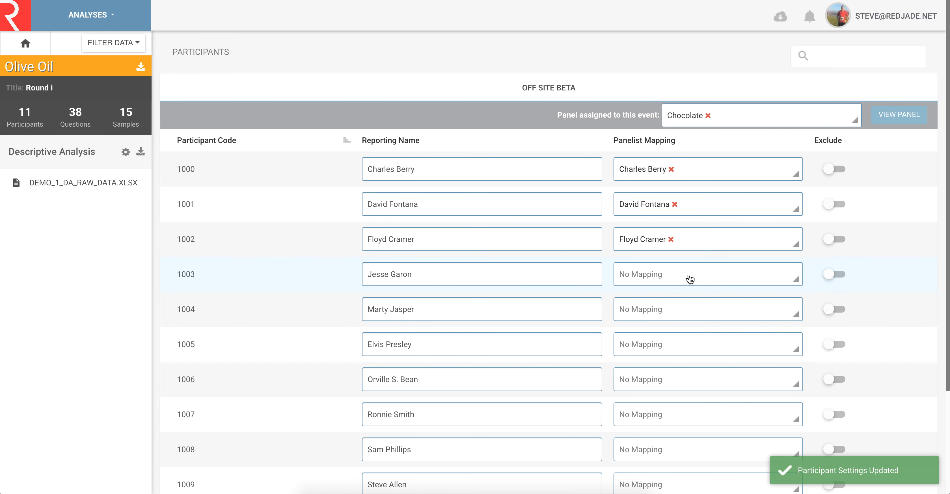
Exclude the first participant from the analysis and return to the custom charts for DEMO_1_DA_RAW_DATA.XLSX
{"action": "left_click", "coordinate": [832, 169]}
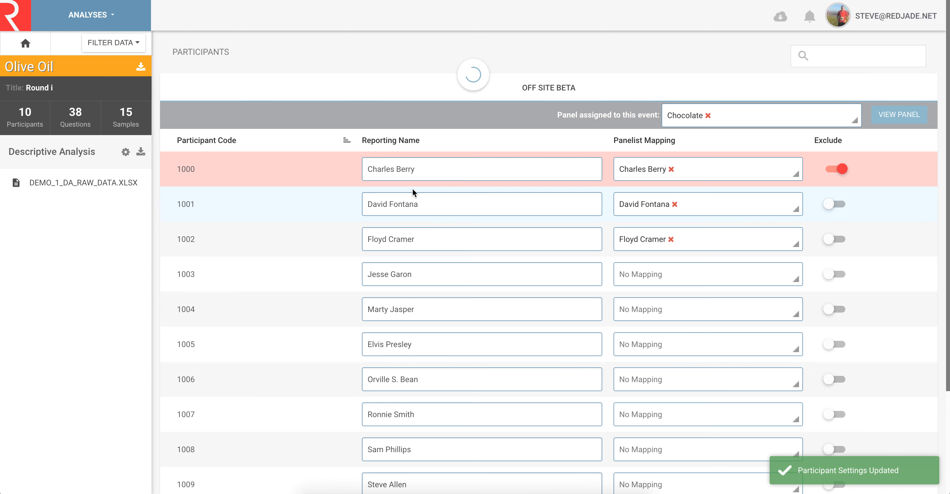
{"action": "left_click", "coordinate": [112, 185]}
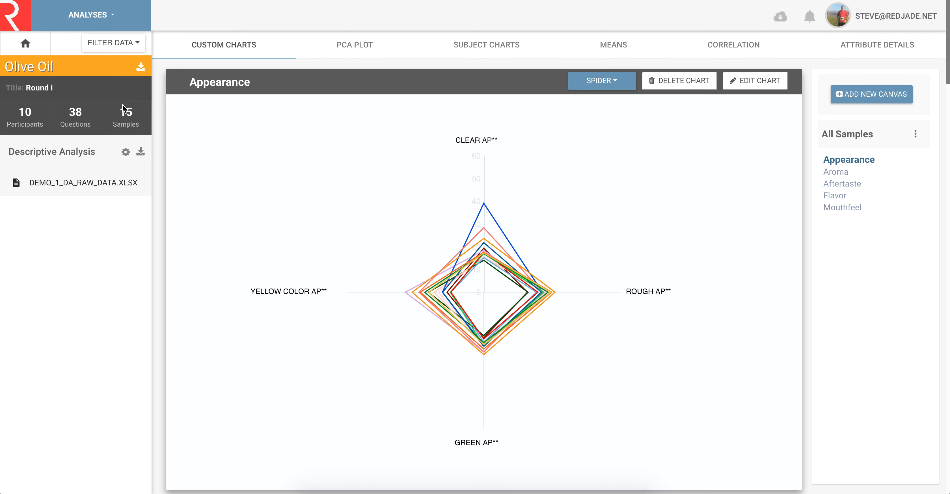
View the Chocolate panel assigned to this event and review its panel summary and suggested actions
{"action": "left_click", "coordinate": [33, 112]}
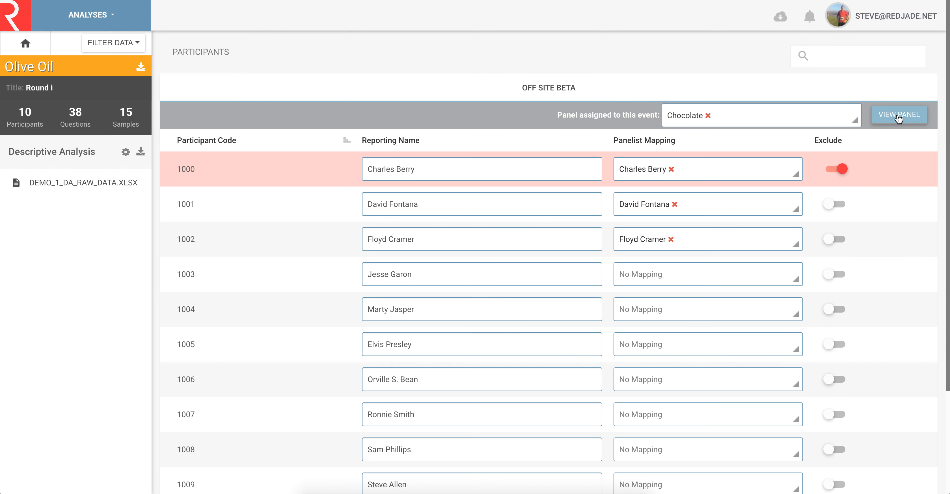
{"action": "left_click", "coordinate": [902, 117]}
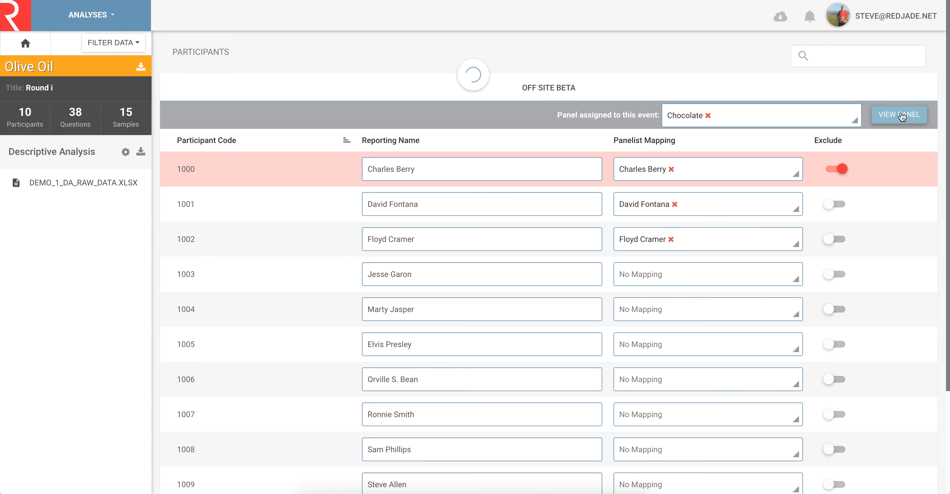
{"action": "scroll", "coordinate": [902, 117], "scroll_direction": "down", "scroll_amount": 1}
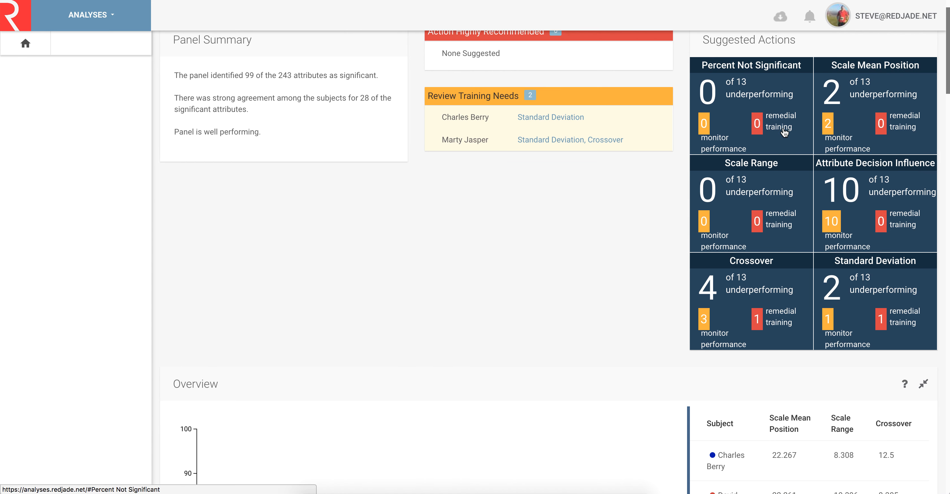
{"action": "scroll", "coordinate": [778, 173], "scroll_direction": "down", "scroll_amount": 1}
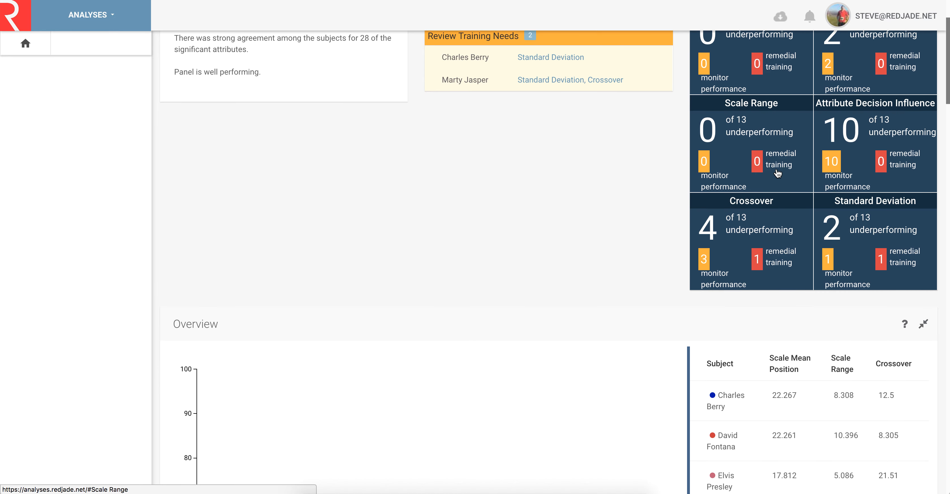
{"action": "scroll", "coordinate": [778, 174], "scroll_direction": "down", "scroll_amount": 1}
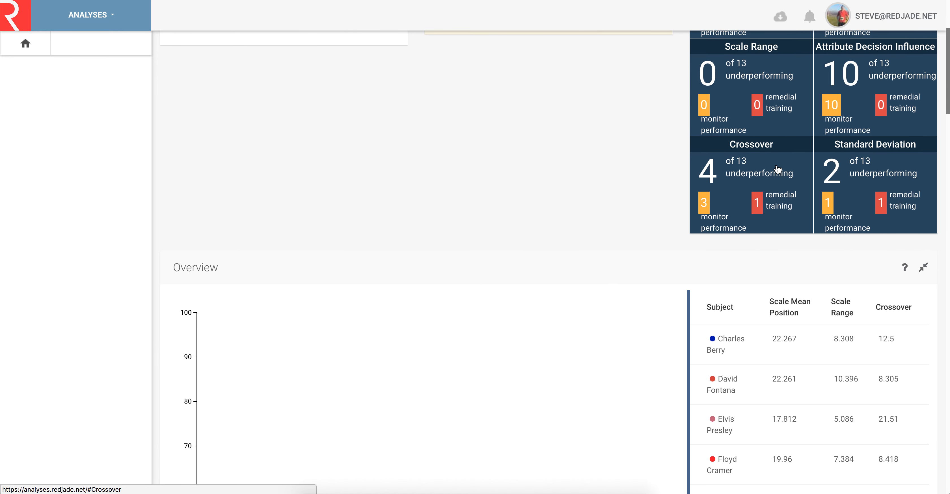
Go to the Crossover performance chart, inspect the highest-scoring subject's suggested action, and highlight that subject across the charts
{"action": "left_click", "coordinate": [760, 163]}
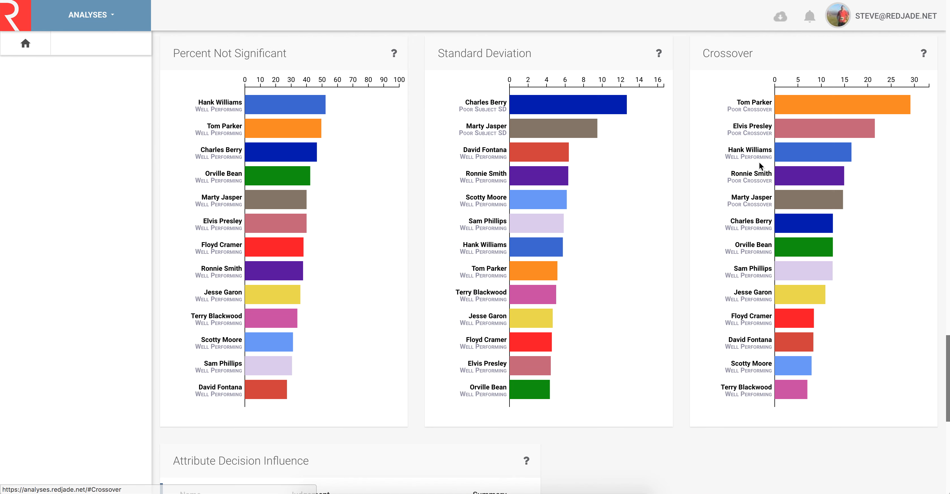
{"action": "mouse_move", "coordinate": [781, 99]}
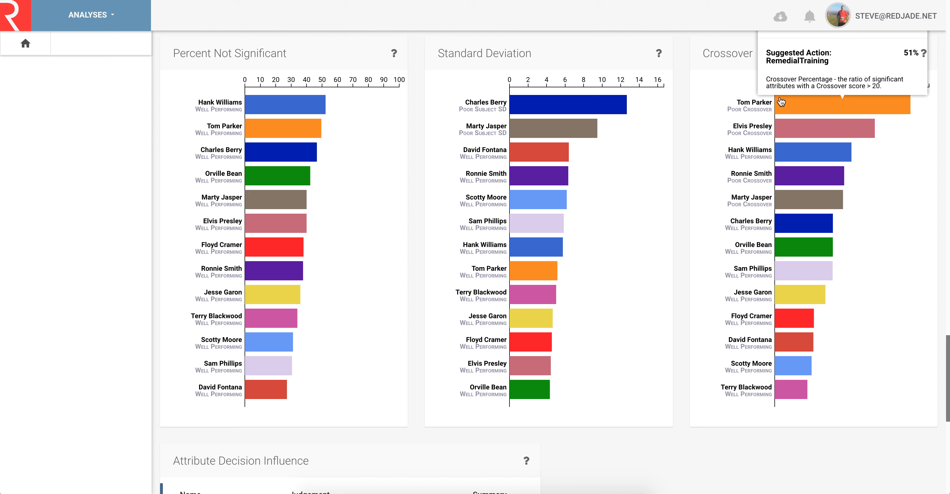
{"action": "left_click", "coordinate": [792, 105]}
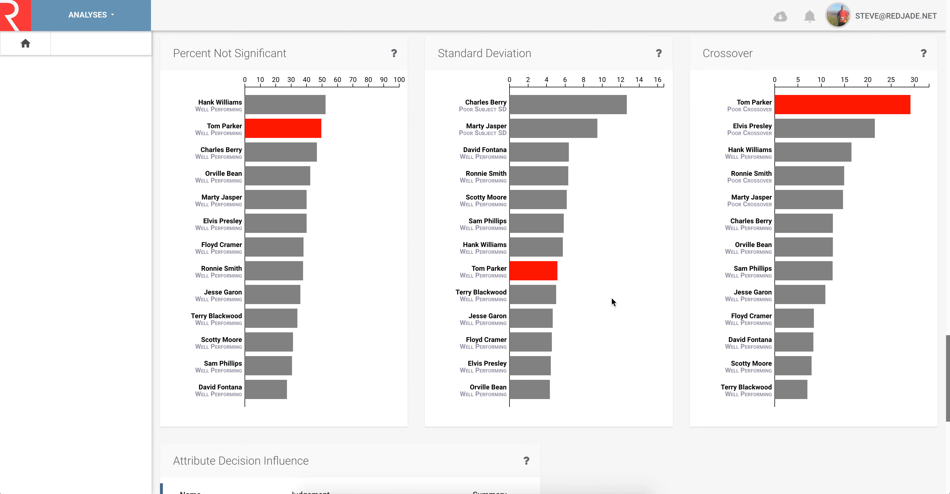
Highlight the first subject in the Attribute Decision Influence table and examine that subject across the panel performance charts
{"action": "scroll", "coordinate": [612, 299], "scroll_direction": "down", "scroll_amount": 5}
{"action": "scroll", "coordinate": [612, 299], "scroll_direction": "down", "scroll_amount": 5}
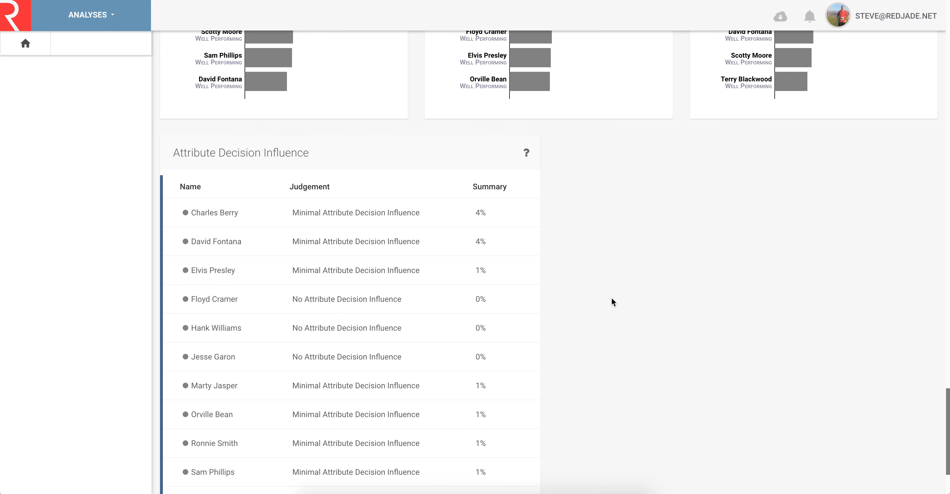
{"action": "left_click", "coordinate": [325, 175]}
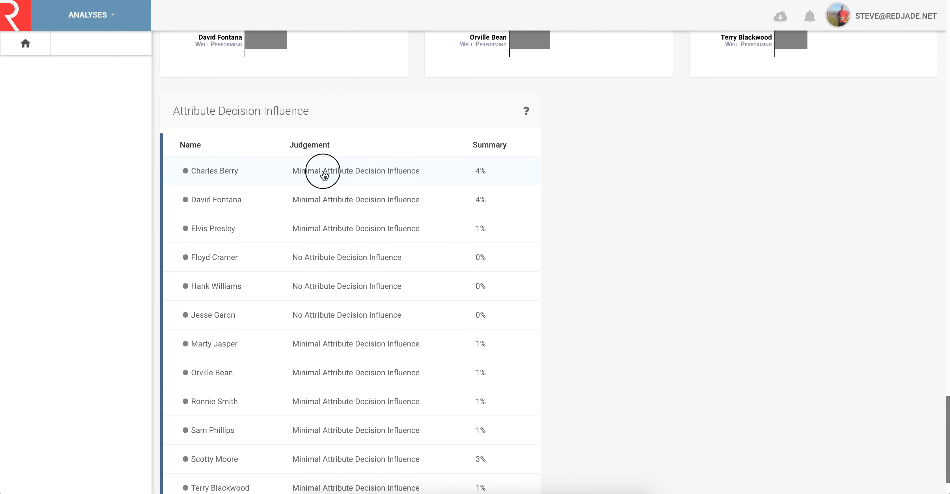
{"action": "scroll", "coordinate": [324, 177], "scroll_direction": "up", "scroll_amount": 10}
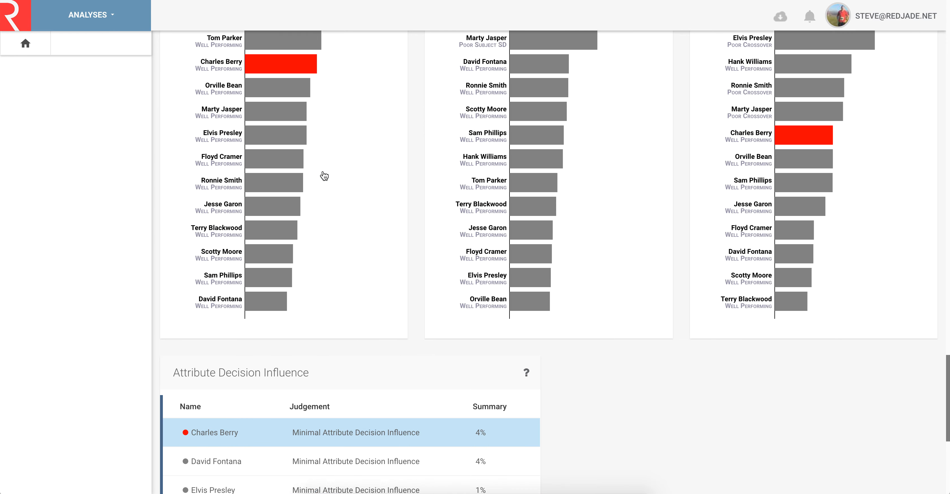
{"action": "scroll", "coordinate": [322, 175], "scroll_direction": "up", "scroll_amount": 12}
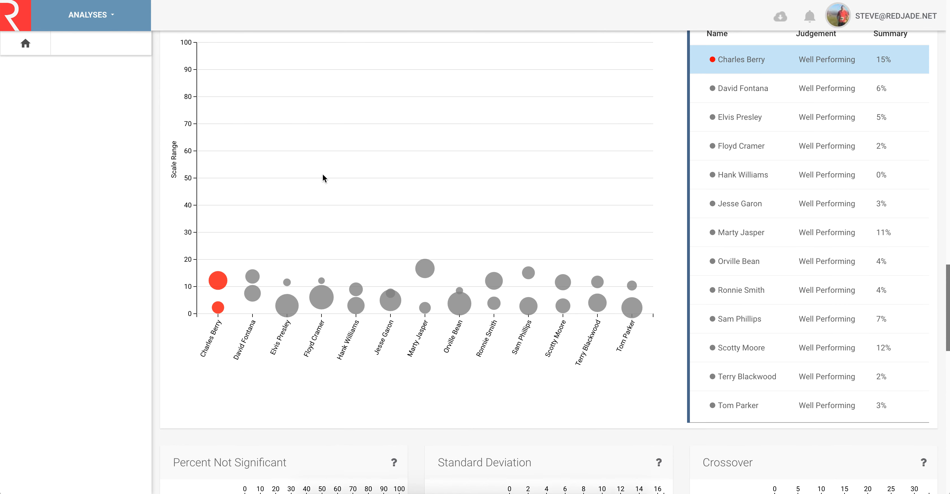
Review the analyses included in the Chocolate panel, including their participant mapping options, and close the list without saving
{"action": "scroll", "coordinate": [323, 175], "scroll_direction": "up", "scroll_amount": 20}
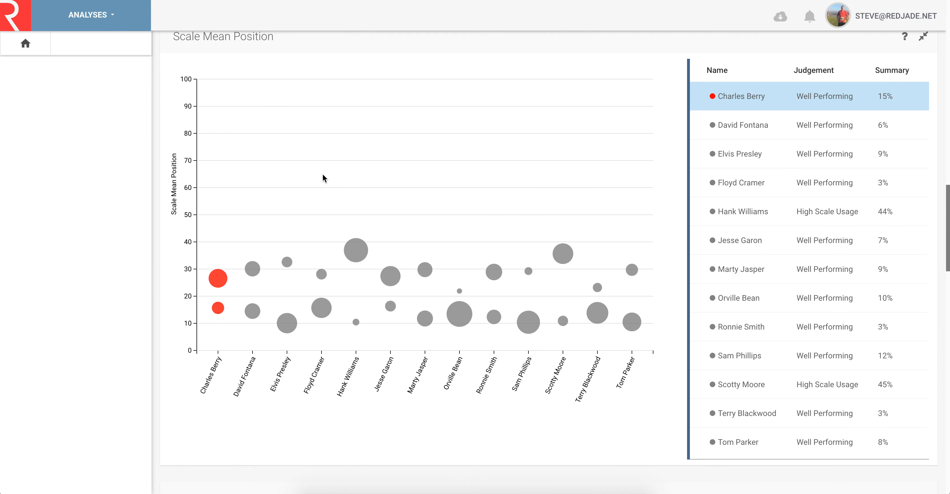
{"action": "scroll", "coordinate": [323, 175], "scroll_direction": "up", "scroll_amount": 11}
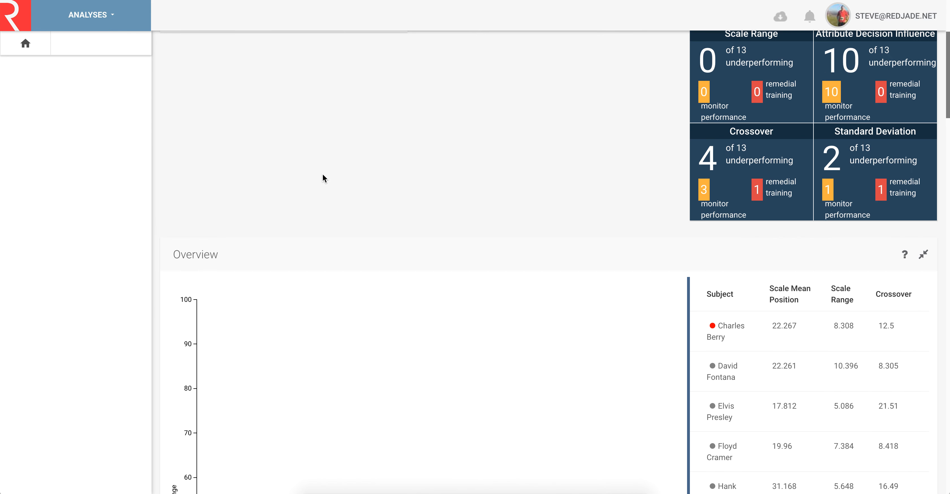
{"action": "scroll", "coordinate": [323, 178], "scroll_direction": "up", "scroll_amount": 2}
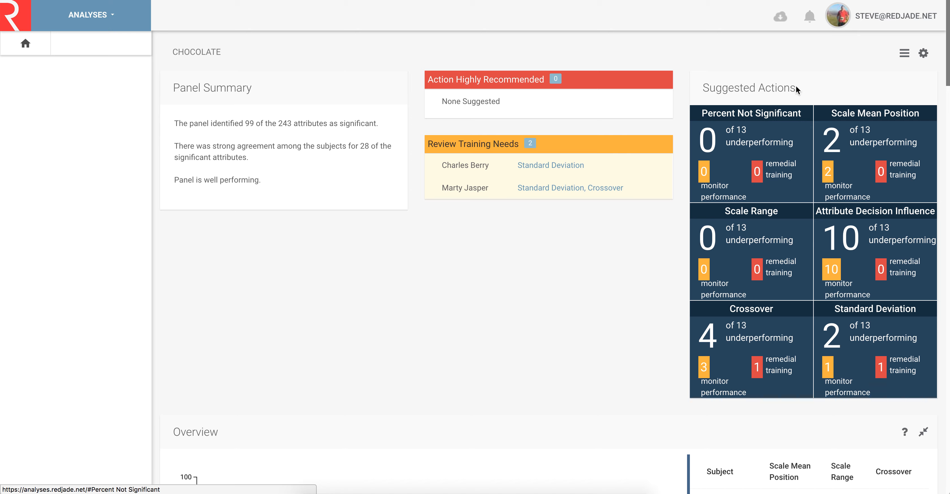
{"action": "left_click", "coordinate": [906, 53]}
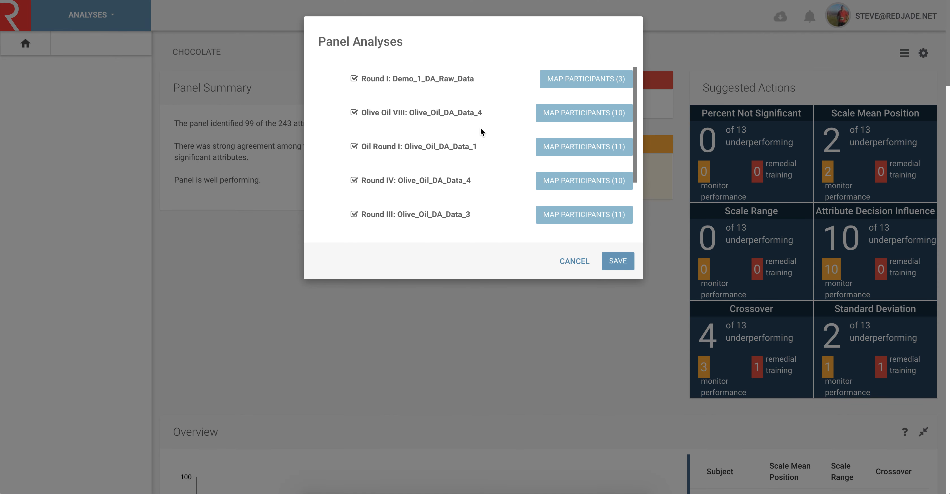
{"action": "scroll", "coordinate": [480, 127], "scroll_direction": "down", "scroll_amount": 5}
{"action": "scroll", "coordinate": [480, 127], "scroll_direction": "up", "scroll_amount": 6}
{"action": "left_click", "coordinate": [576, 261]}
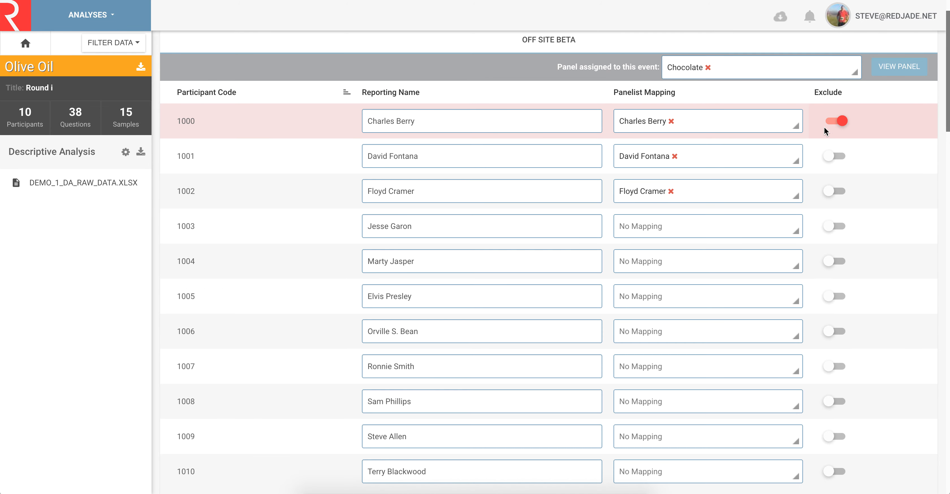
Include the first participant in the analysis again and return to the custom charts for DEMO_1_DA_RAW_DATA.XLSX
{"action": "left_click", "coordinate": [846, 121]}
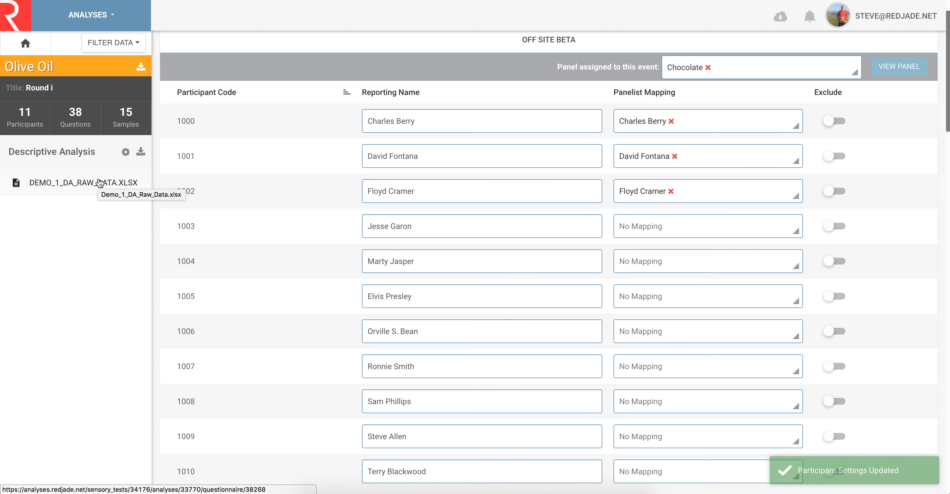
{"action": "left_click", "coordinate": [100, 182]}
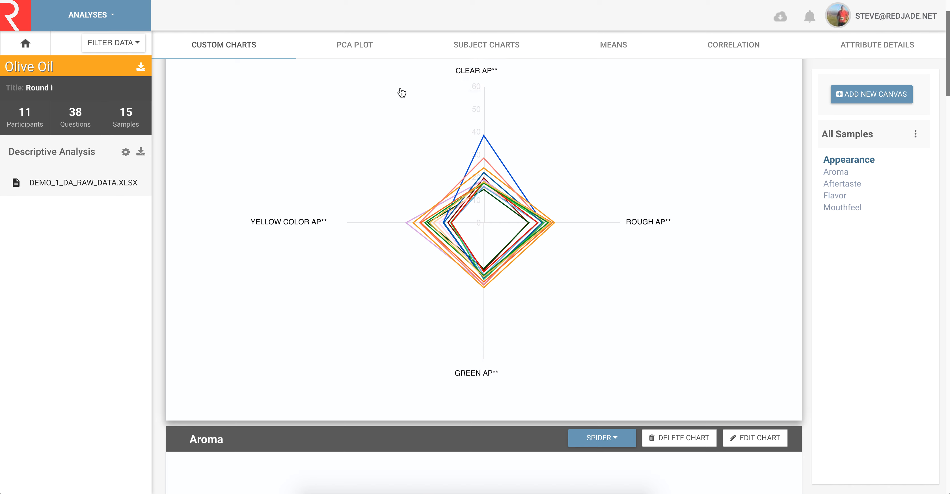
{"action": "scroll", "coordinate": [438, 127], "scroll_direction": "up", "scroll_amount": 2}
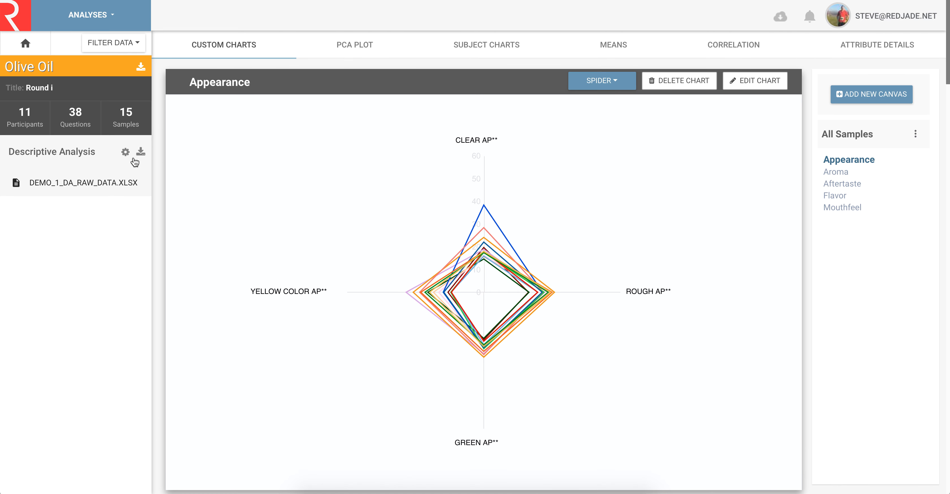
Review the descriptive analysis settings for calculations, charting and color coding thresholds
{"action": "left_click", "coordinate": [125, 153]}
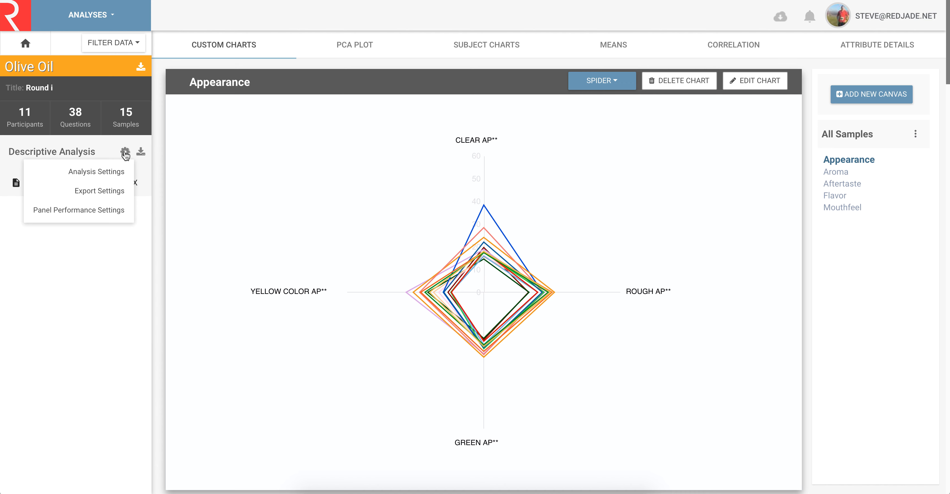
{"action": "left_click", "coordinate": [117, 172]}
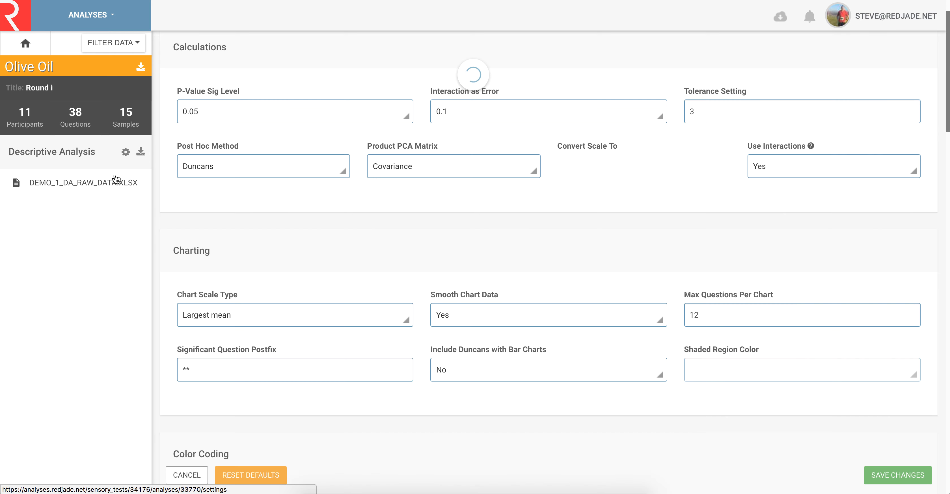
{"action": "scroll", "coordinate": [318, 237], "scroll_direction": "down", "scroll_amount": 1}
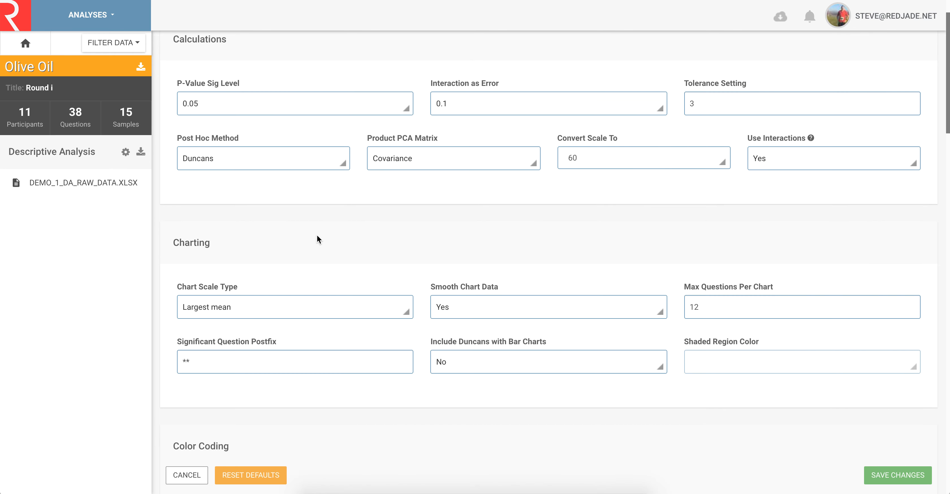
{"action": "scroll", "coordinate": [316, 238], "scroll_direction": "up", "scroll_amount": 1}
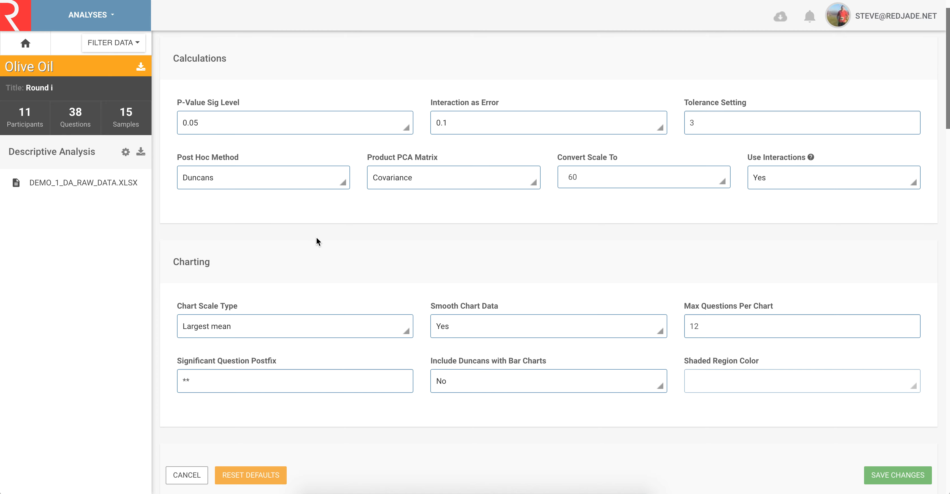
{"action": "scroll", "coordinate": [316, 238], "scroll_direction": "down", "scroll_amount": 1}
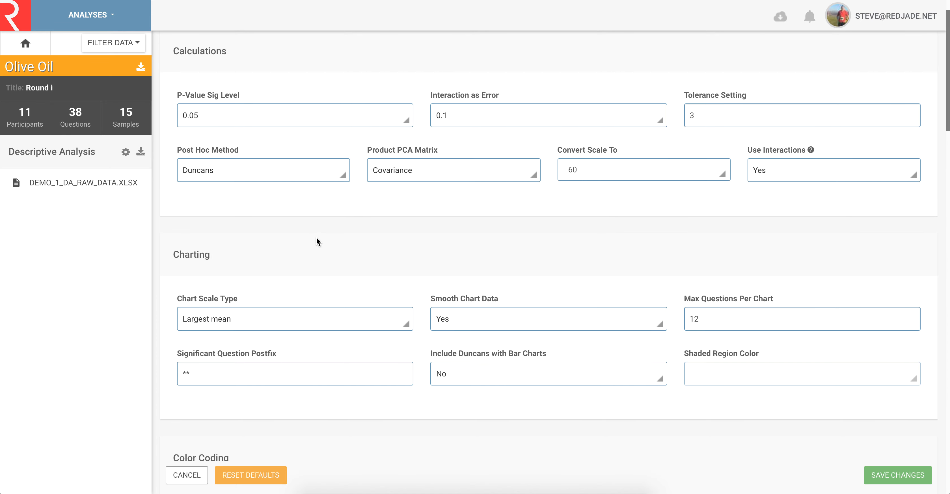
{"action": "scroll", "coordinate": [316, 238], "scroll_direction": "down", "scroll_amount": 3}
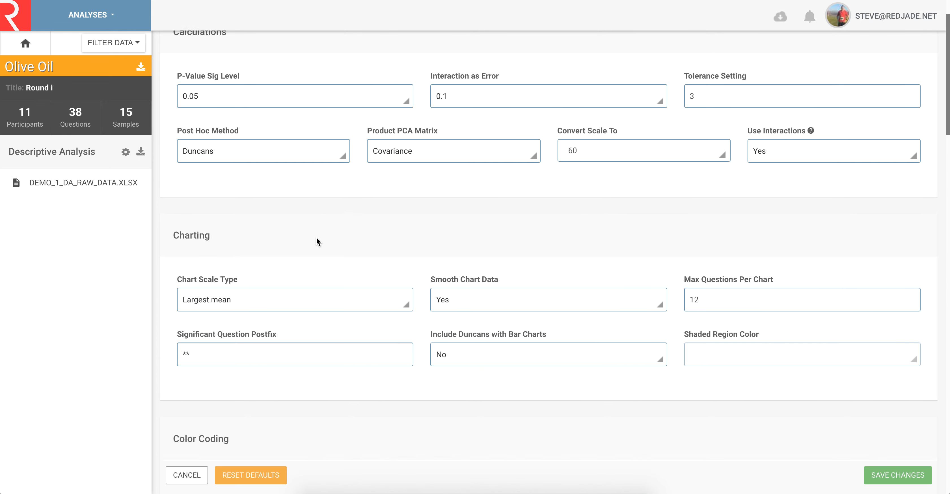
{"action": "scroll", "coordinate": [316, 242], "scroll_direction": "down", "scroll_amount": 5}
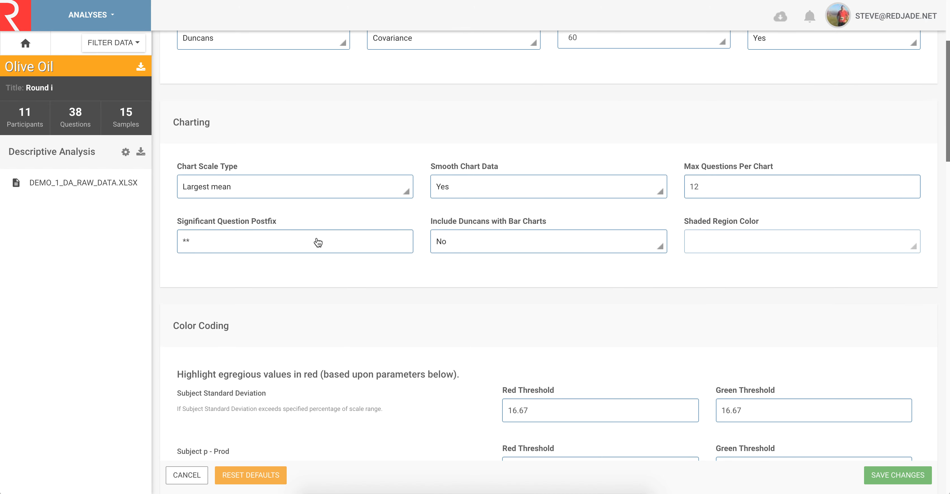
{"action": "scroll", "coordinate": [316, 238], "scroll_direction": "down", "scroll_amount": 3}
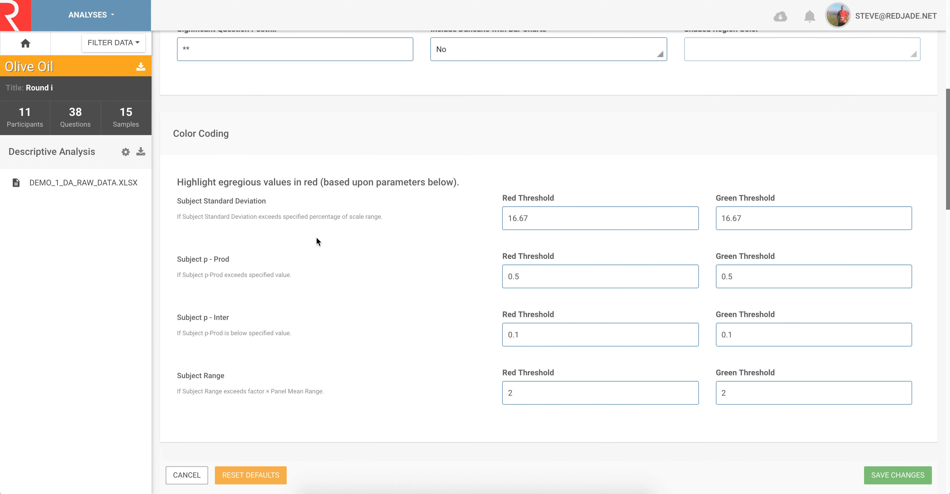
Review the export settings for the summary sheet, means, PCA, panel performance and calculation details
{"action": "left_click", "coordinate": [125, 152]}
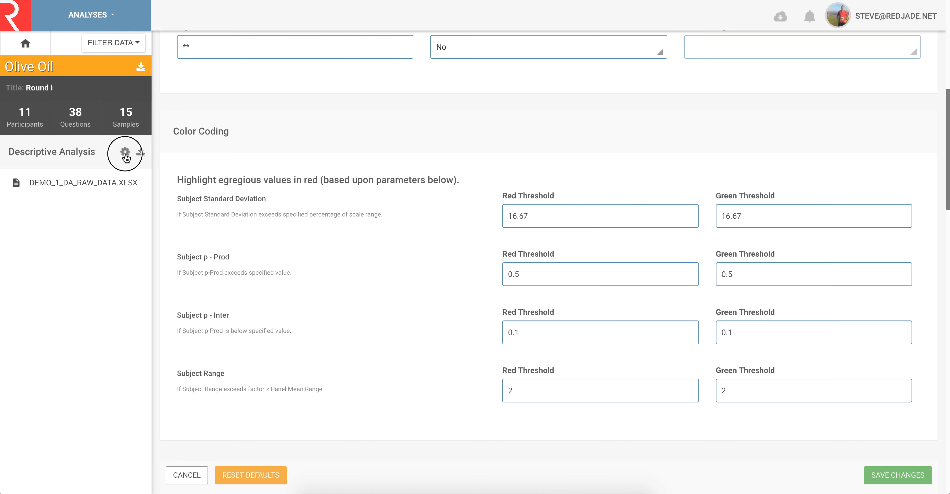
{"action": "left_click", "coordinate": [118, 192]}
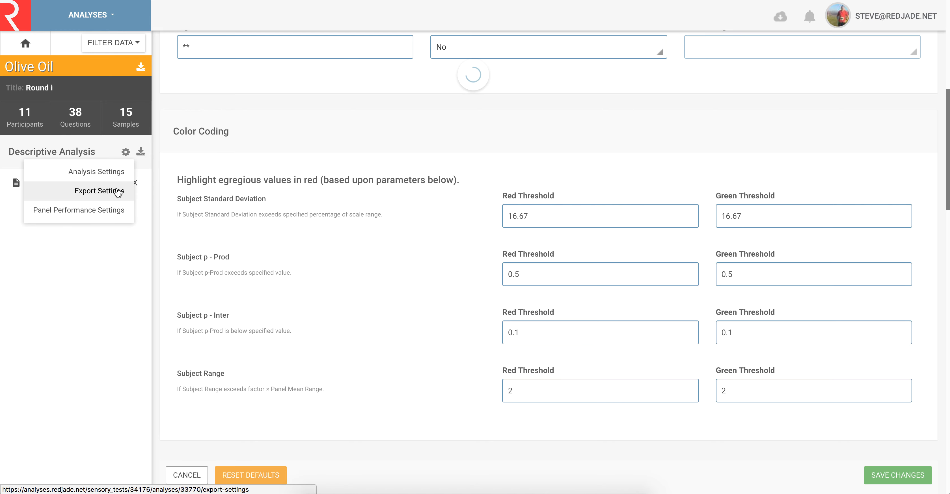
{"action": "scroll", "coordinate": [309, 238], "scroll_direction": "down", "scroll_amount": 1}
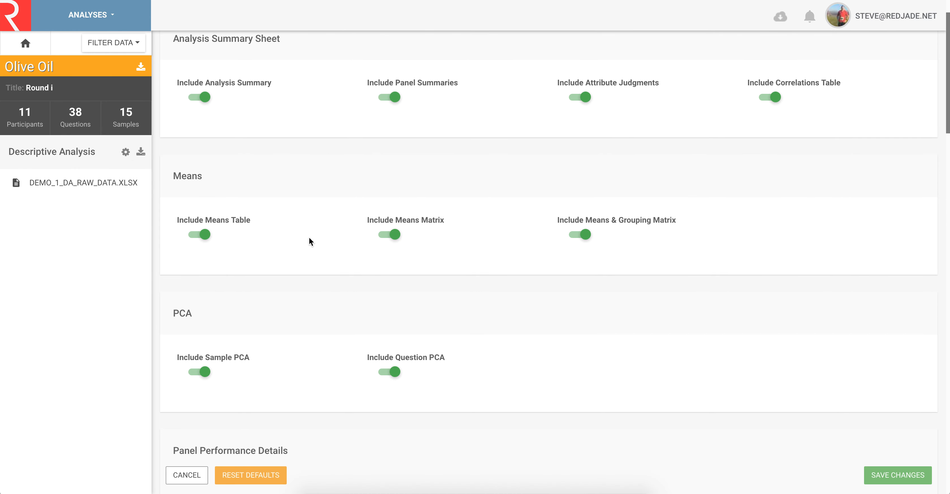
{"action": "scroll", "coordinate": [308, 238], "scroll_direction": "up", "scroll_amount": 1}
{"action": "scroll", "coordinate": [309, 238], "scroll_direction": "down", "scroll_amount": 5}
{"action": "scroll", "coordinate": [309, 241], "scroll_direction": "down", "scroll_amount": 5}
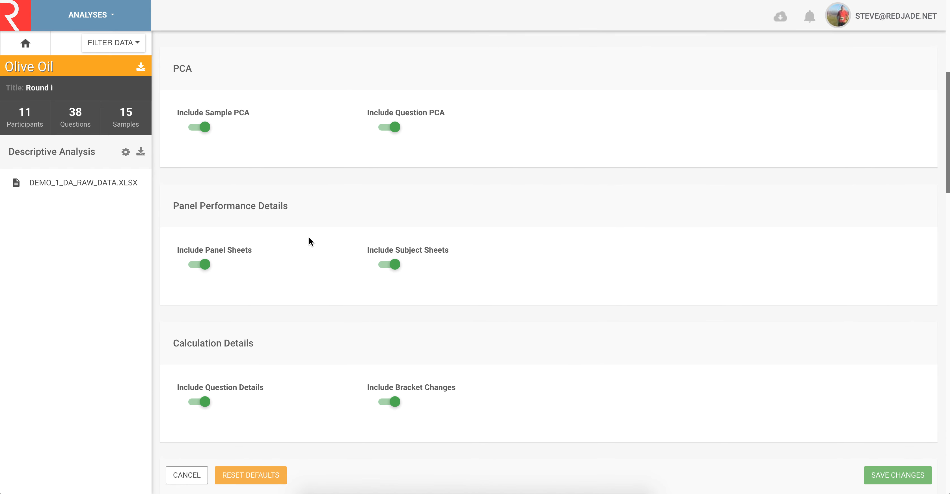
{"action": "scroll", "coordinate": [309, 238], "scroll_direction": "down", "scroll_amount": 11}
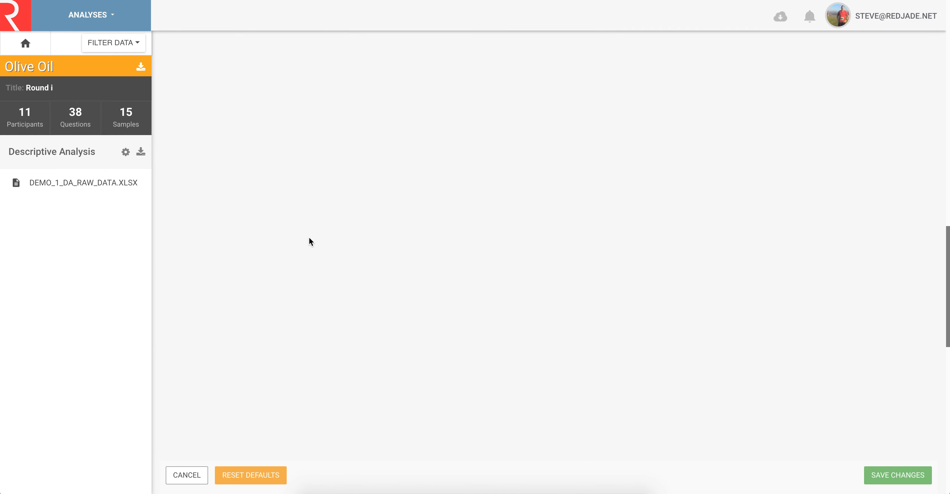
Review the panel performance settings from Scale Position to Discrimination p Prod vs Error, and reset them to their defaults
{"action": "left_click", "coordinate": [125, 153]}
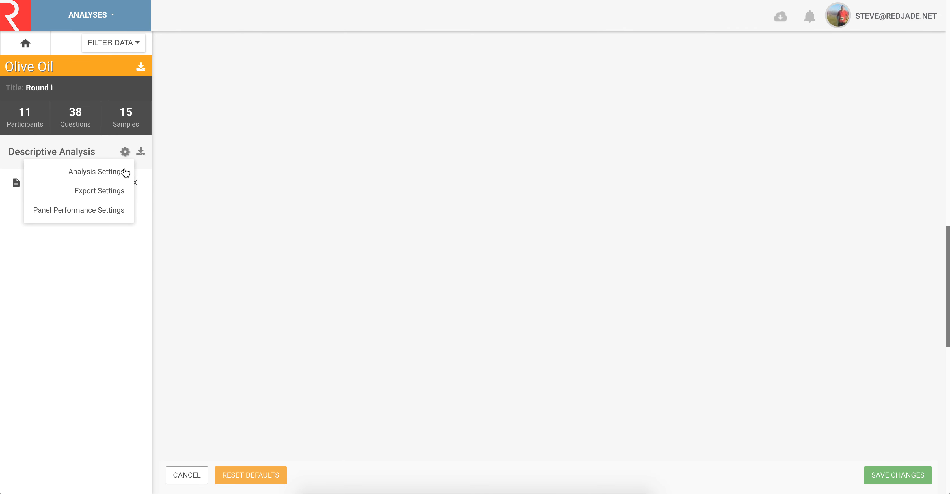
{"action": "left_click", "coordinate": [116, 211]}
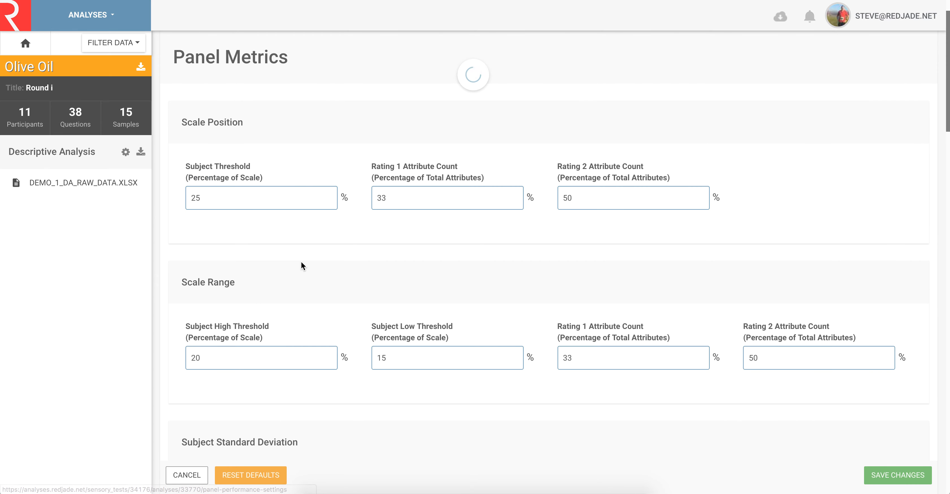
{"action": "scroll", "coordinate": [404, 298], "scroll_direction": "down", "scroll_amount": 2}
{"action": "scroll", "coordinate": [404, 298], "scroll_direction": "down", "scroll_amount": 6}
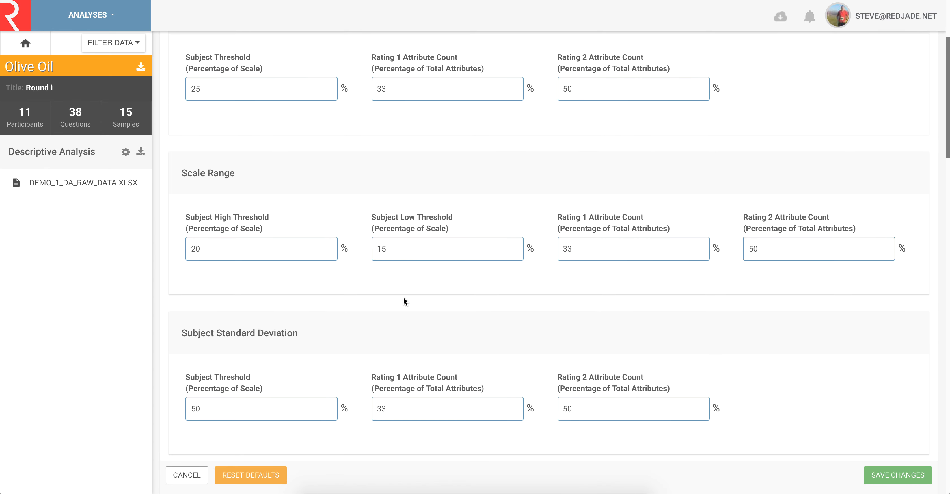
{"action": "scroll", "coordinate": [404, 299], "scroll_direction": "down", "scroll_amount": 7}
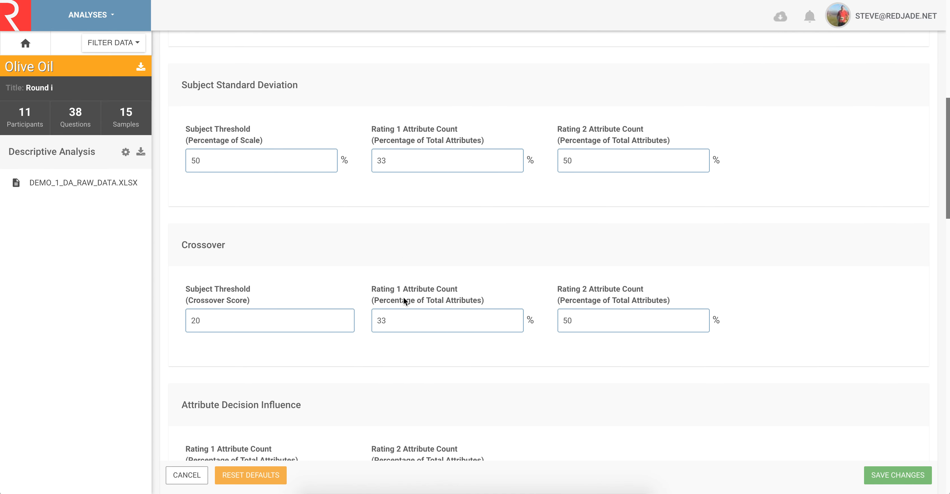
{"action": "scroll", "coordinate": [404, 298], "scroll_direction": "down", "scroll_amount": 2}
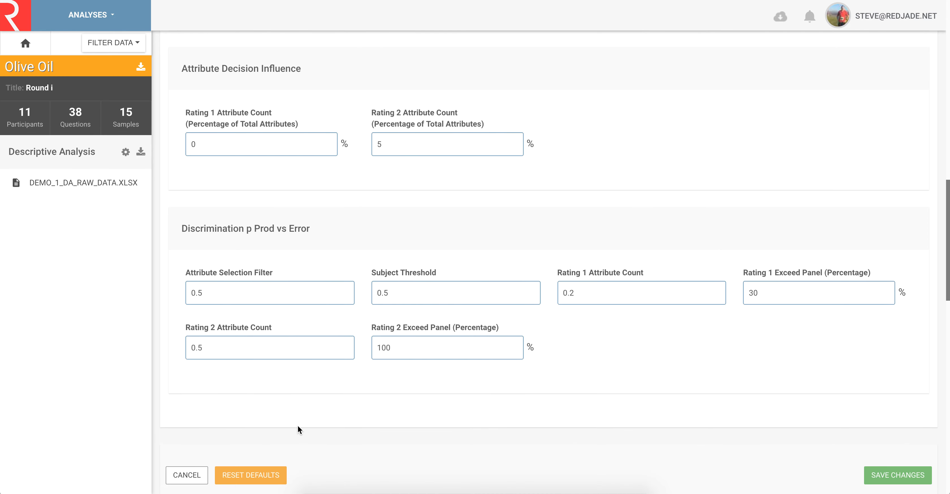
{"action": "left_click", "coordinate": [259, 476]}
Show the PCA plot for DEMO_1_DA_RAW_DATA.XLSX with Factor2 (15%) as its Y factor
{"action": "left_click", "coordinate": [78, 182]}
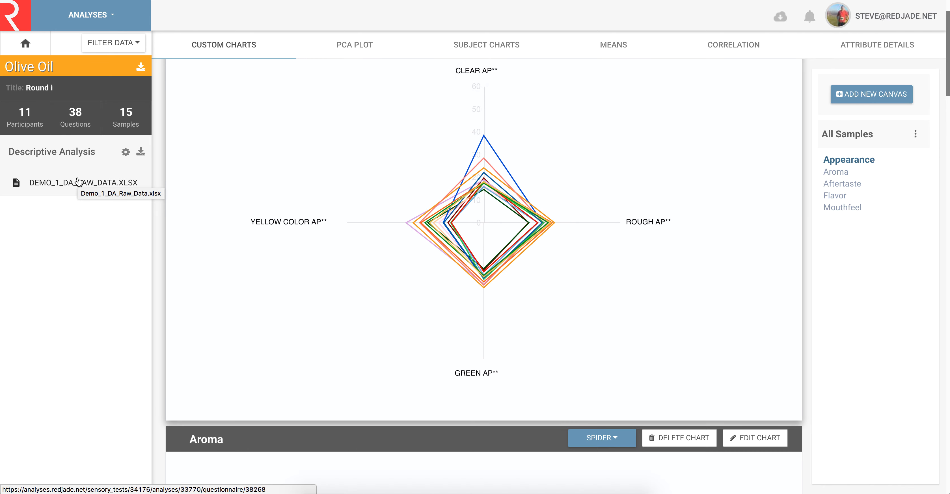
{"action": "left_click", "coordinate": [347, 48]}
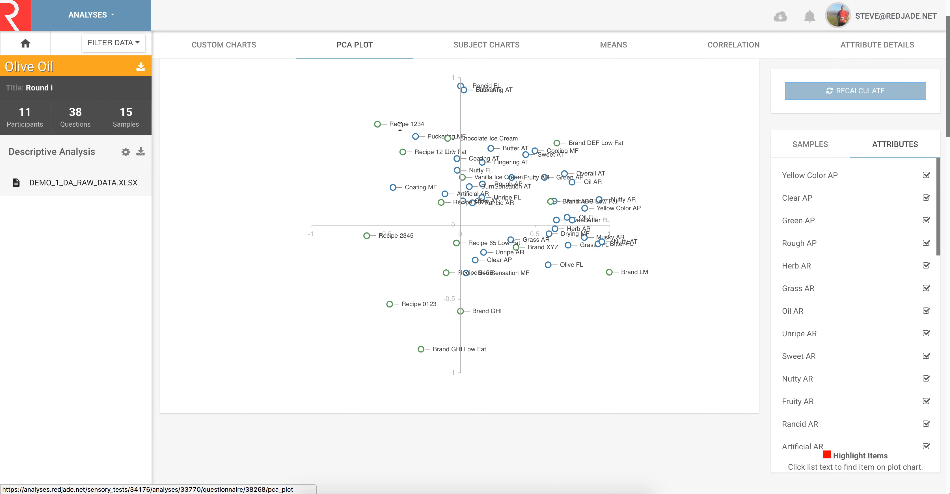
{"action": "left_click", "coordinate": [699, 86]}
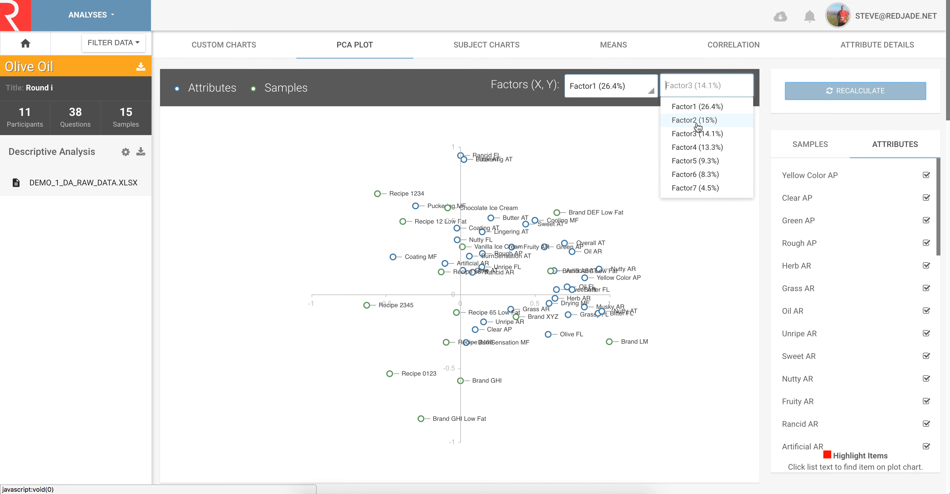
{"action": "left_click", "coordinate": [698, 120]}
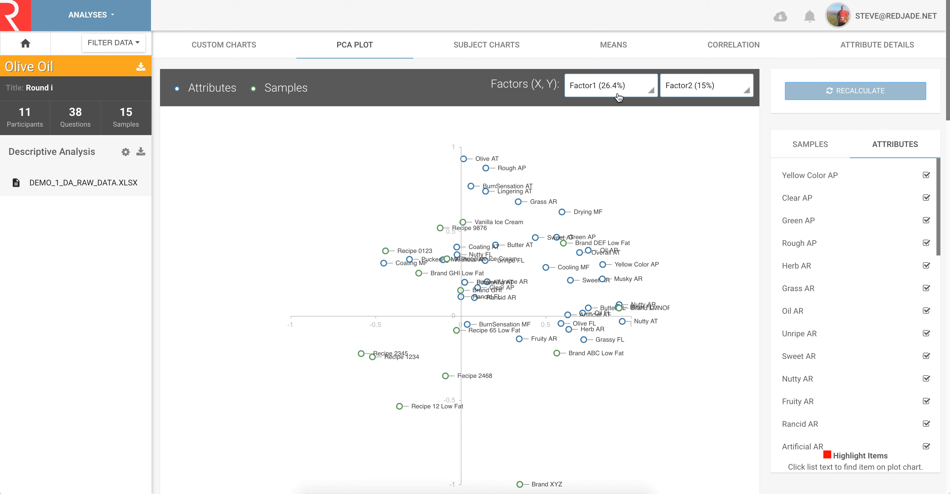
View the subject charts, the means and the correlation table for the Olive Oil data
{"action": "left_click", "coordinate": [503, 52]}
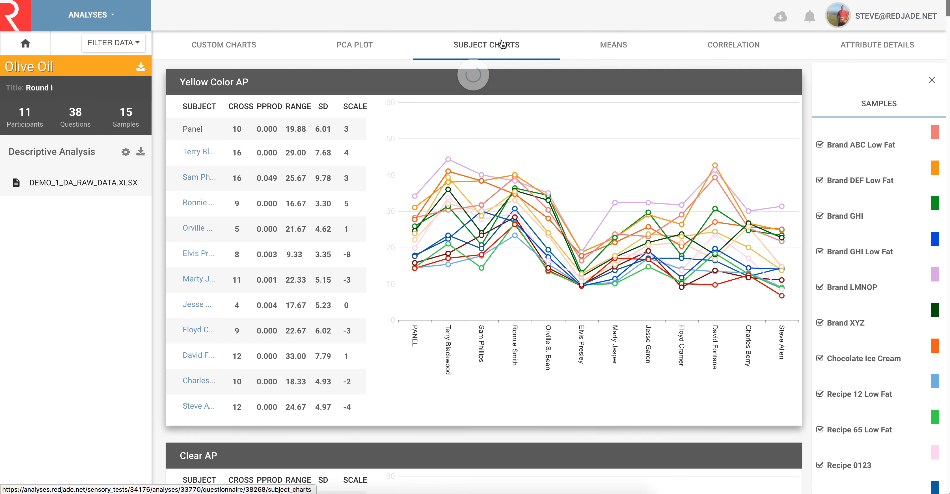
{"action": "left_click", "coordinate": [609, 44]}
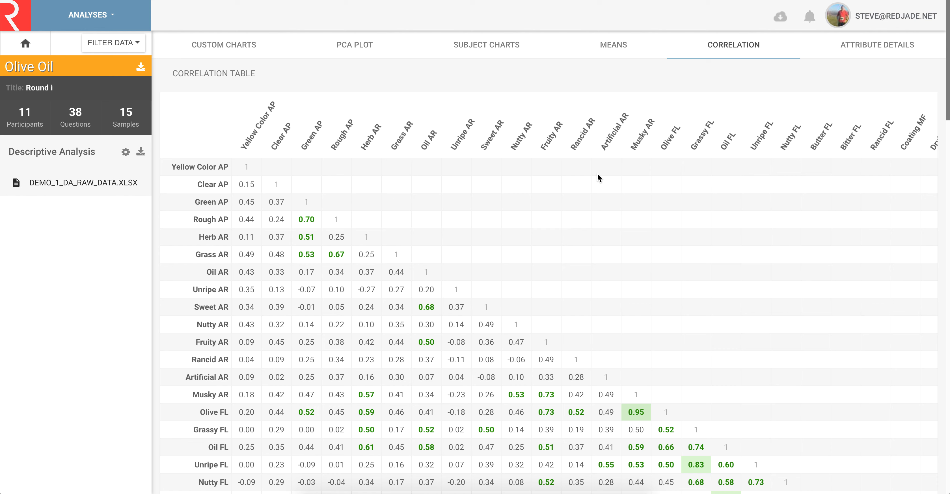
Examine the attribute details for Yellow Color AP, including its ANOVA, mean scores and ranks, and subject mean differences
{"action": "left_click", "coordinate": [873, 50]}
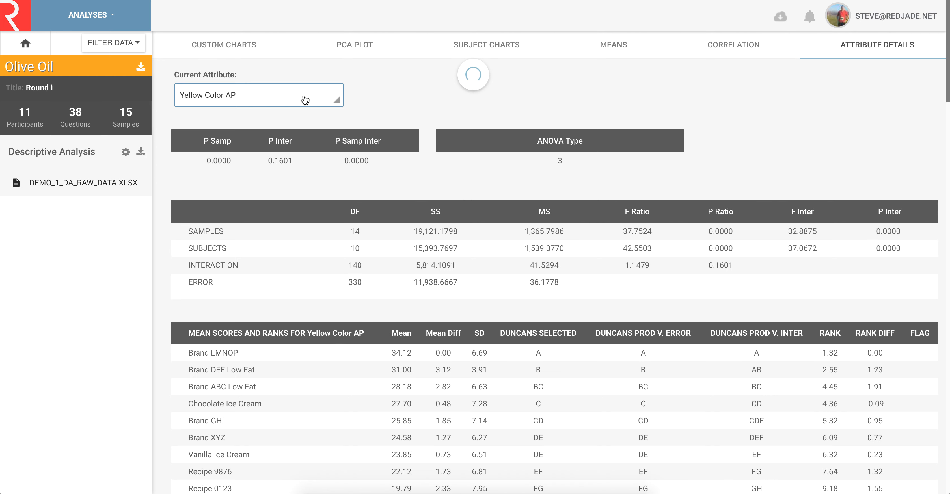
{"action": "scroll", "coordinate": [337, 195], "scroll_direction": "down", "scroll_amount": 3}
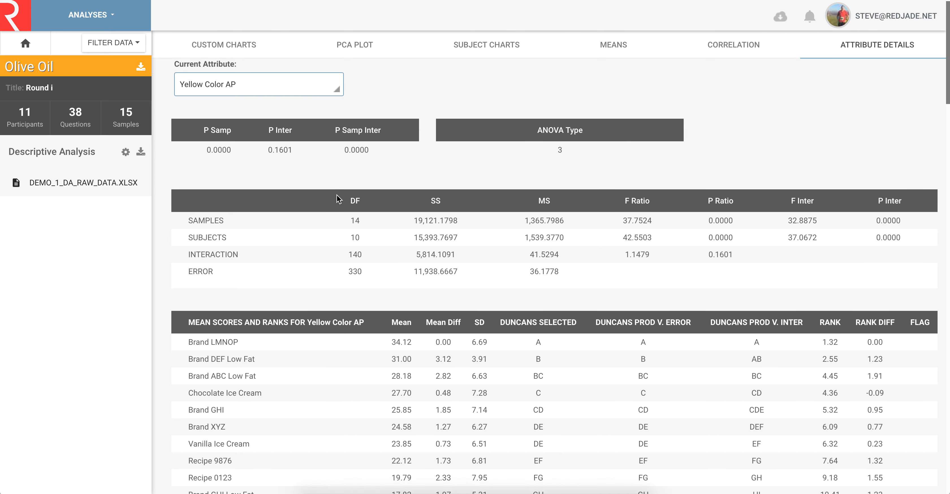
{"action": "scroll", "coordinate": [337, 196], "scroll_direction": "down", "scroll_amount": 8}
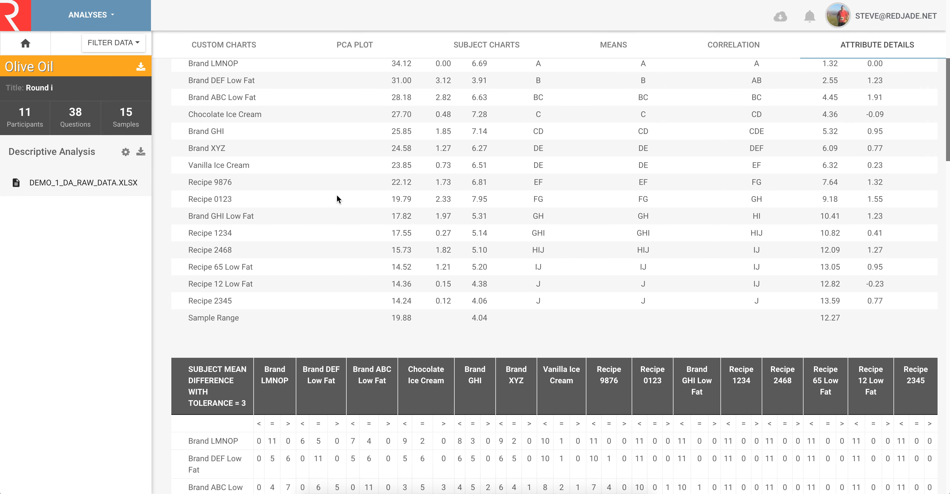
Examine the remaining Yellow Color AP tables: subject mean differences, mean subject scores, differences of mean values and ranks, and subject ranks
{"action": "scroll", "coordinate": [337, 199], "scroll_direction": "down", "scroll_amount": 10}
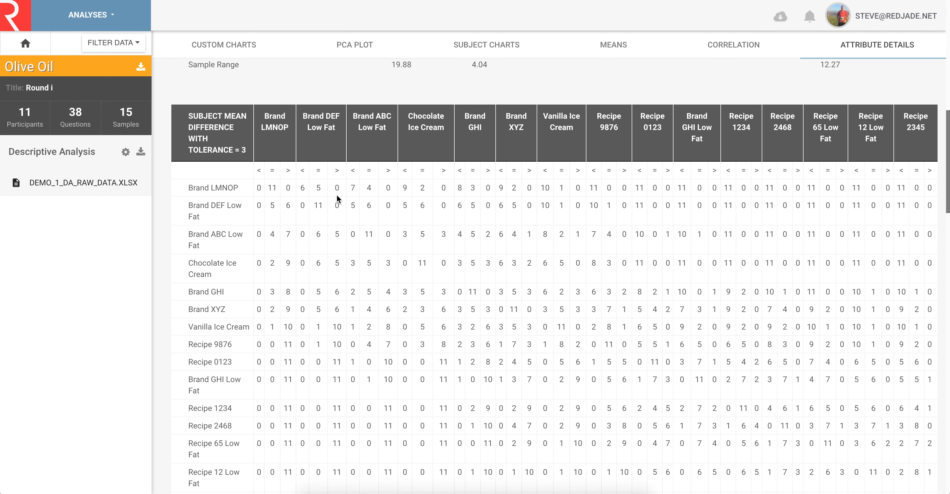
{"action": "scroll", "coordinate": [337, 199], "scroll_direction": "down", "scroll_amount": 10}
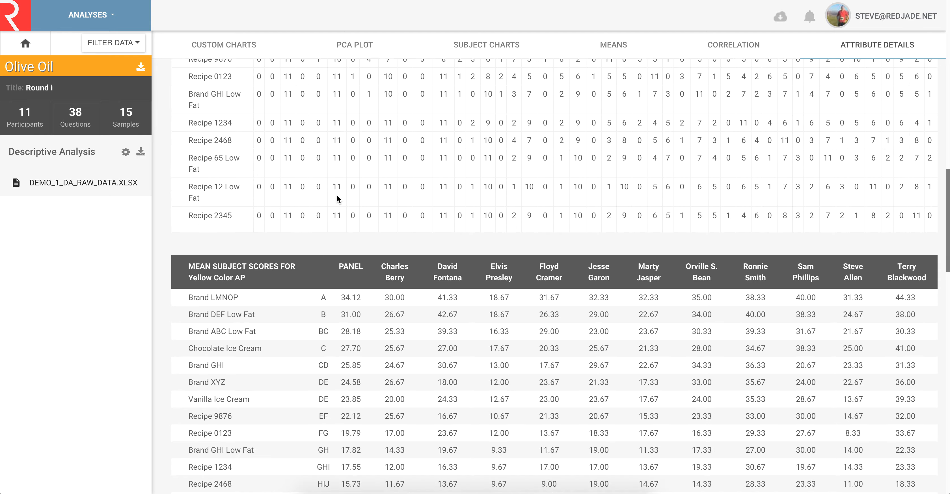
{"action": "scroll", "coordinate": [337, 196], "scroll_direction": "down", "scroll_amount": 10}
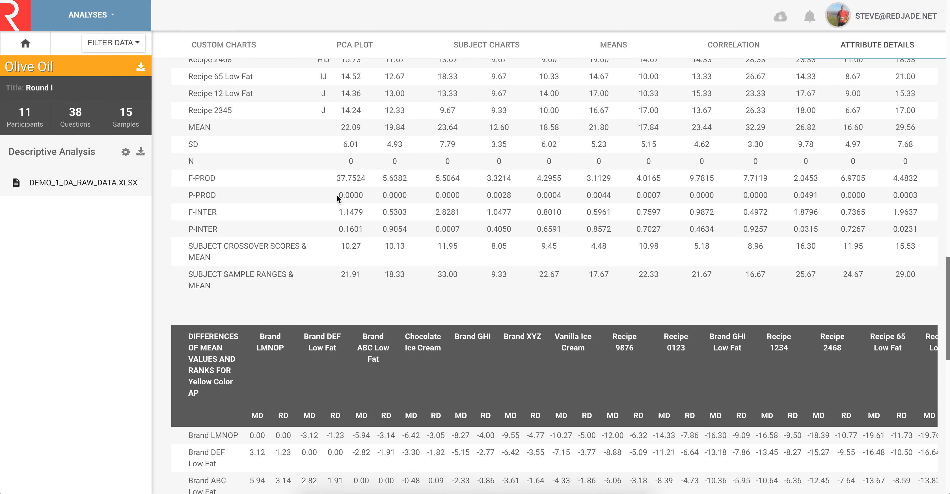
{"action": "scroll", "coordinate": [337, 199], "scroll_direction": "down", "scroll_amount": 10}
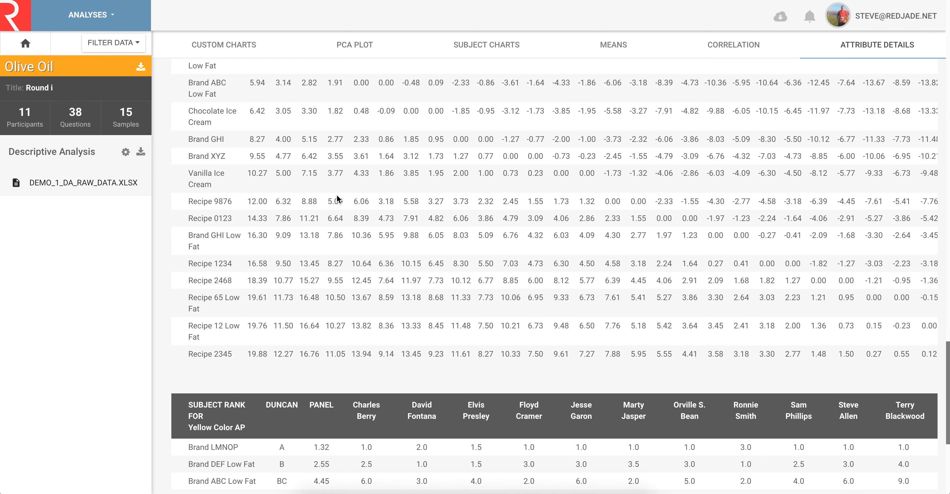
{"action": "scroll", "coordinate": [337, 199], "scroll_direction": "down", "scroll_amount": 10}
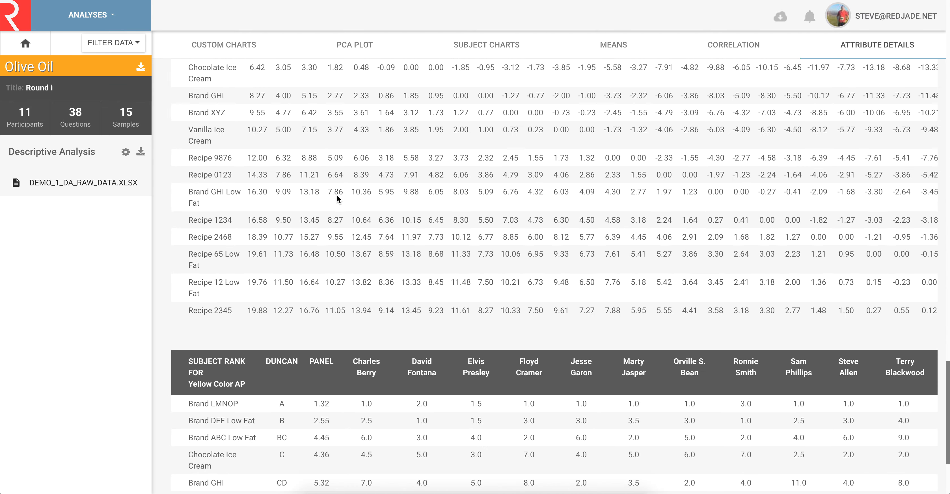
Switch the attribute details from Yellow Color AP to Herb AR
{"action": "scroll", "coordinate": [337, 195], "scroll_direction": "up", "scroll_amount": 20}
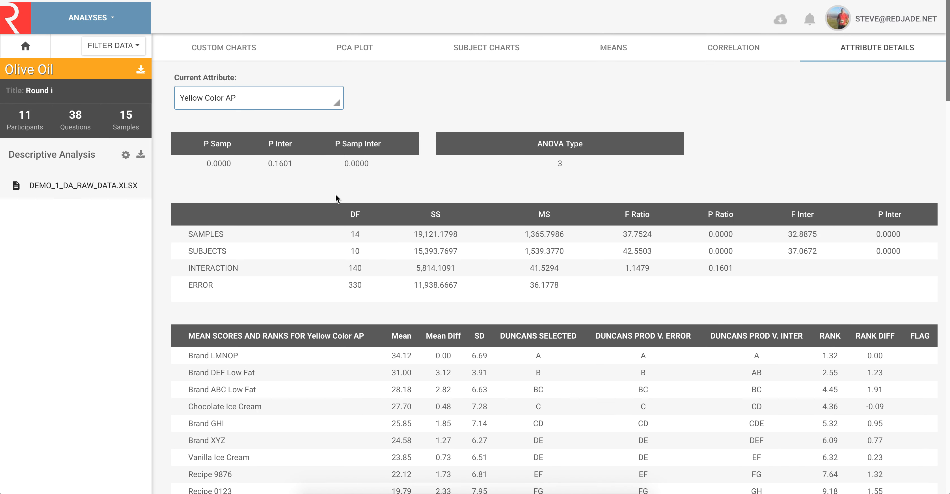
{"action": "left_click", "coordinate": [261, 94]}
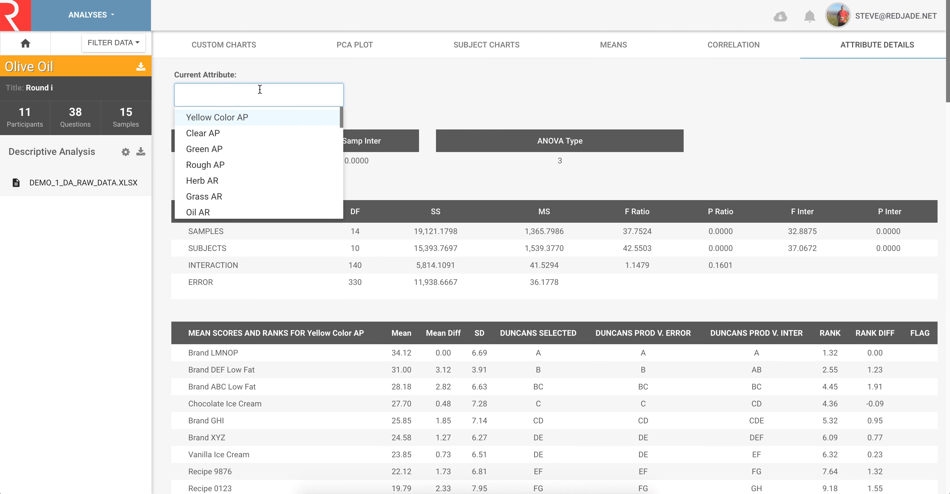
{"action": "type", "text": "Herb"}
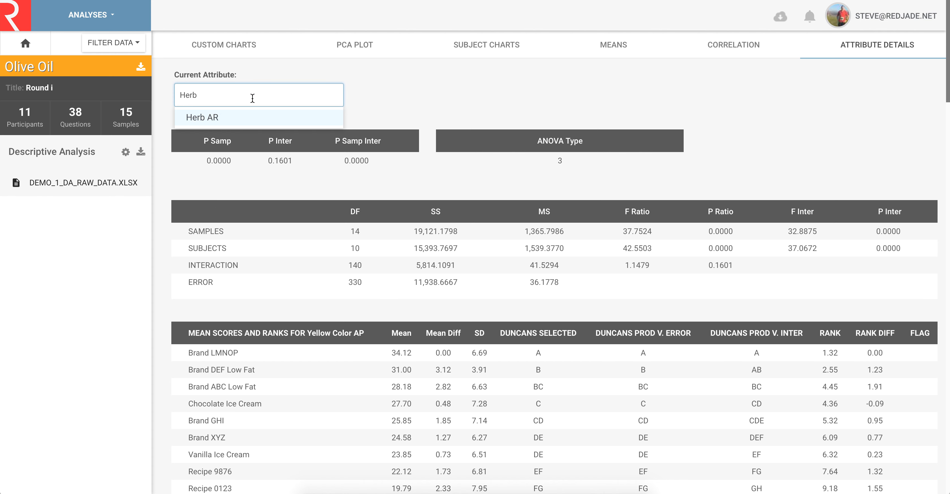
{"action": "left_click", "coordinate": [218, 119]}
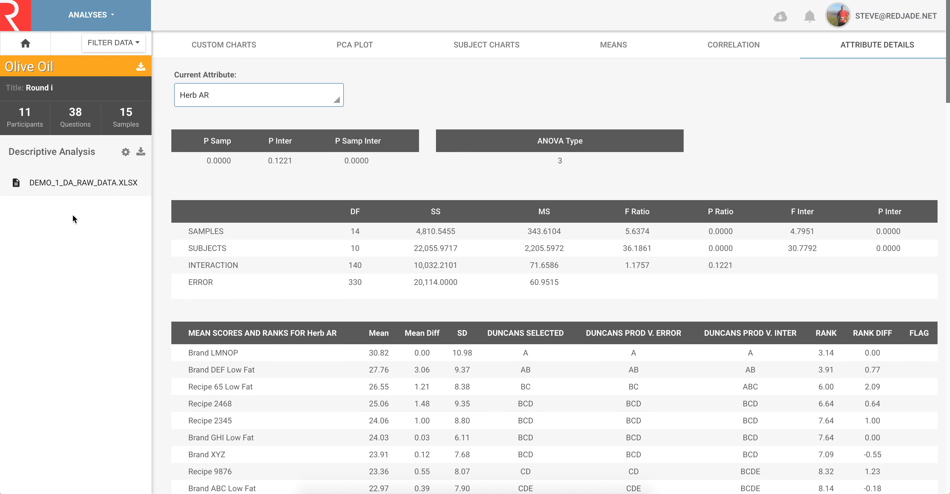
Change the reporting name of the Clear AP question to Transparent in the Olive Oil question settings
{"action": "left_click", "coordinate": [66, 183]}
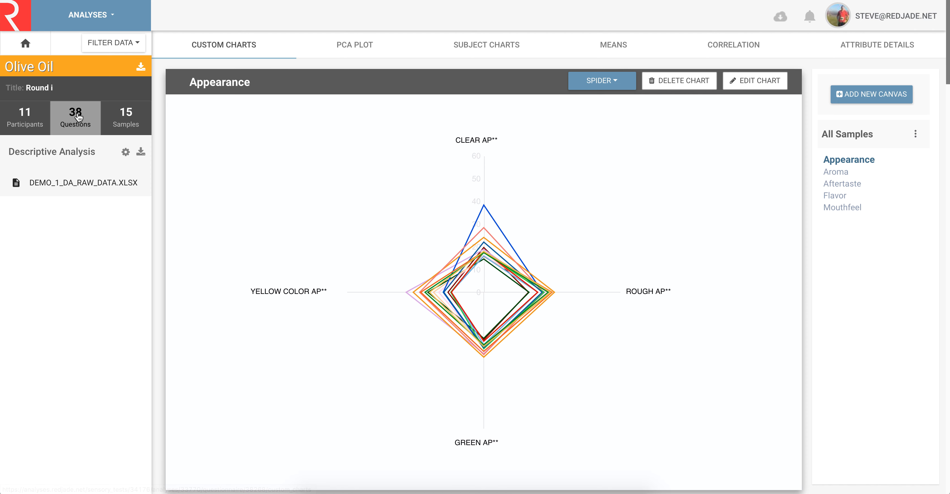
{"action": "left_click", "coordinate": [85, 121]}
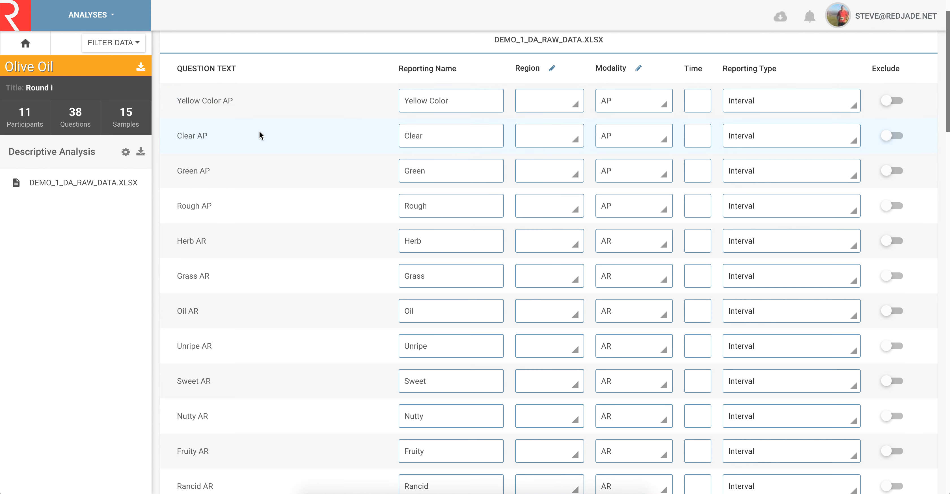
{"action": "left_click", "coordinate": [432, 133]}
{"action": "key", "text": "ctrl+a"}
{"action": "type", "text": "Tra"}
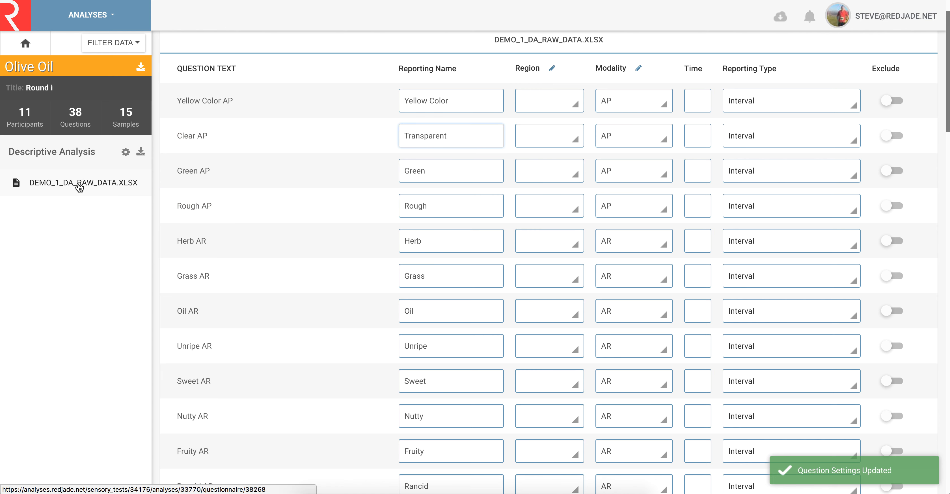
Look through the custom charts for DEMO_1_DA_RAW_DATA.XLSX and return to the Appearance spider chart to check the question label
{"action": "left_click", "coordinate": [79, 186]}
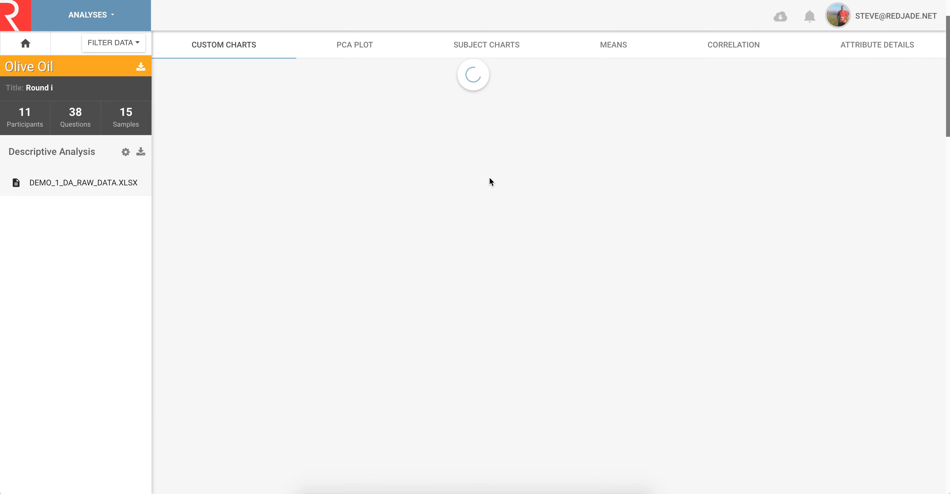
{"action": "scroll", "coordinate": [498, 184], "scroll_direction": "down", "scroll_amount": 15}
{"action": "scroll", "coordinate": [498, 184], "scroll_direction": "down", "scroll_amount": 20}
{"action": "scroll", "coordinate": [498, 183], "scroll_direction": "down", "scroll_amount": 3}
{"action": "scroll", "coordinate": [498, 183], "scroll_direction": "up", "scroll_amount": 15}
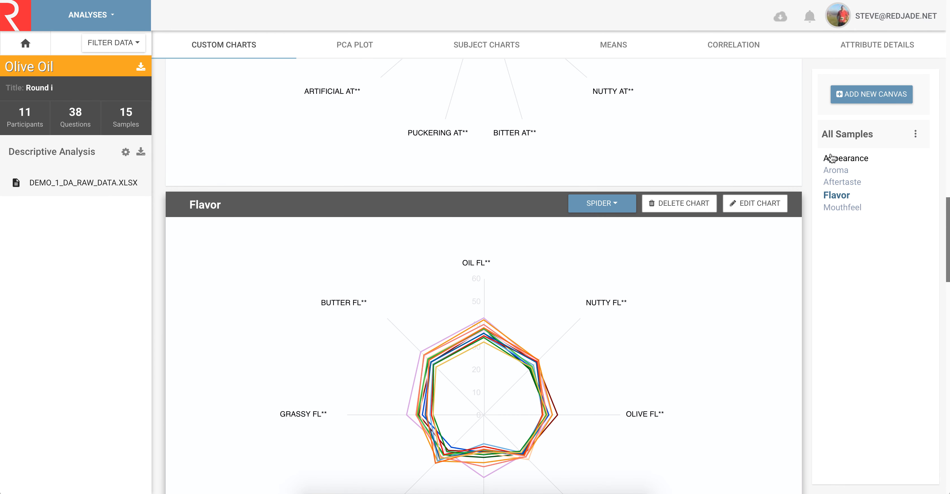
{"action": "left_click", "coordinate": [830, 158]}
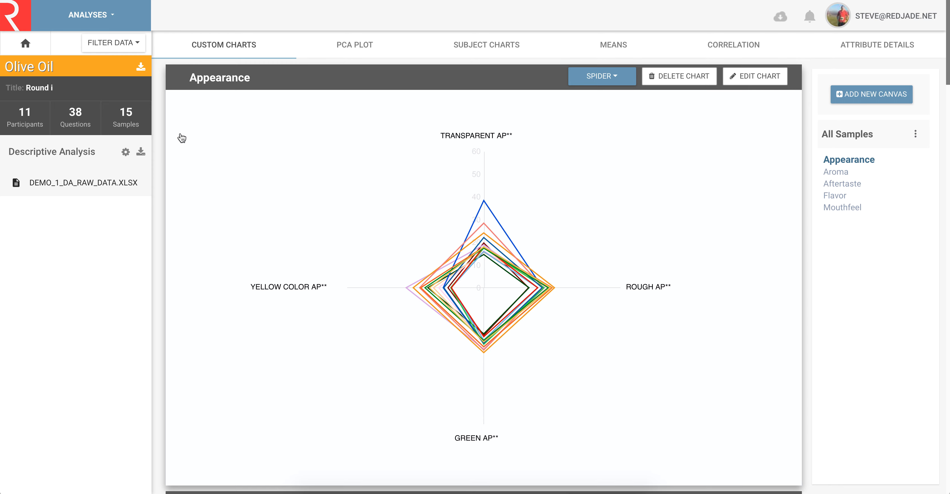
Review the Olive Oil samples list with its reporting names, chart colors, chart styles and exclude options
{"action": "left_click", "coordinate": [140, 118]}
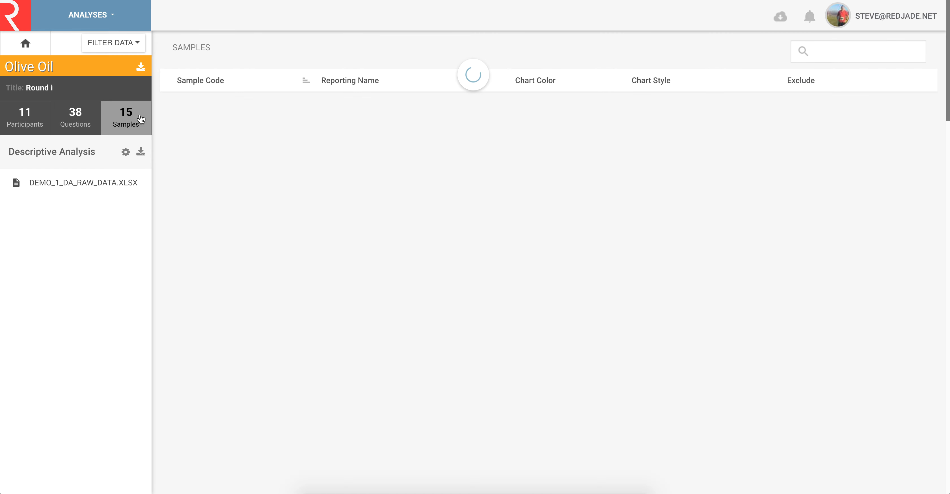
{"action": "scroll", "coordinate": [392, 128], "scroll_direction": "down", "scroll_amount": 1}
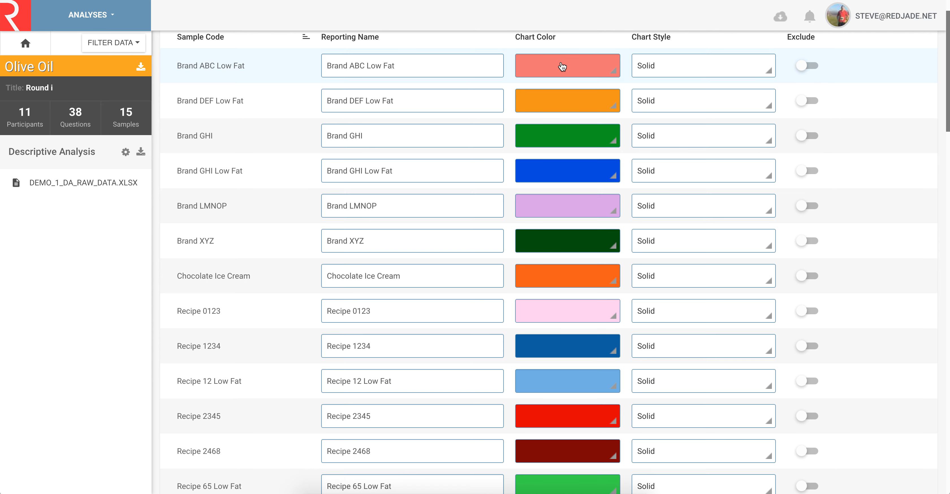
{"action": "scroll", "coordinate": [781, 161], "scroll_direction": "down", "scroll_amount": 1}
{"action": "scroll", "coordinate": [781, 161], "scroll_direction": "down", "scroll_amount": 5}
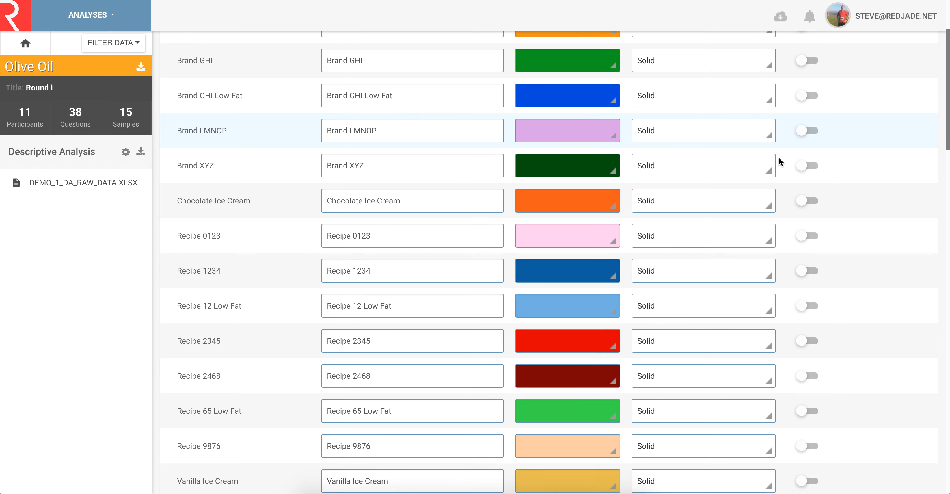
{"action": "scroll", "coordinate": [781, 161], "scroll_direction": "up", "scroll_amount": 6}
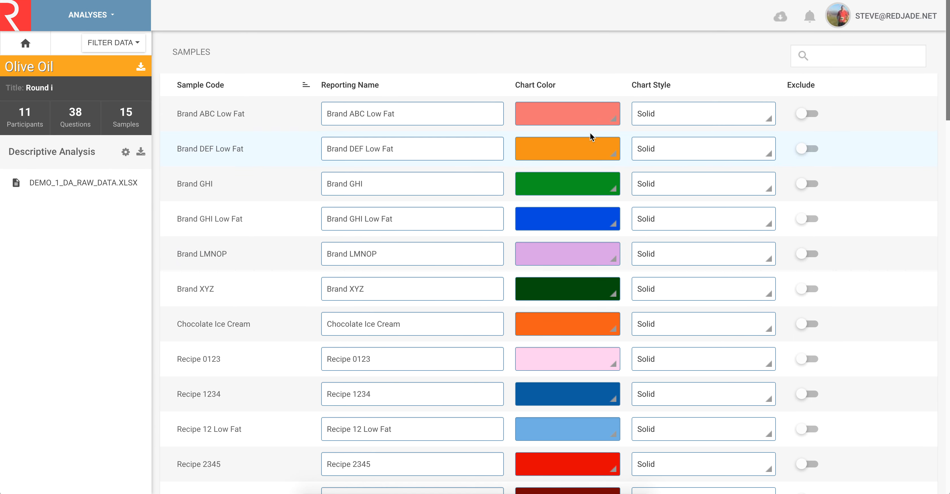
Export the descriptive analysis charts and the Olive Oil raw data from the DEMO_1_DA_RAW_DATA.XLSX analysis
{"action": "left_click", "coordinate": [103, 190]}
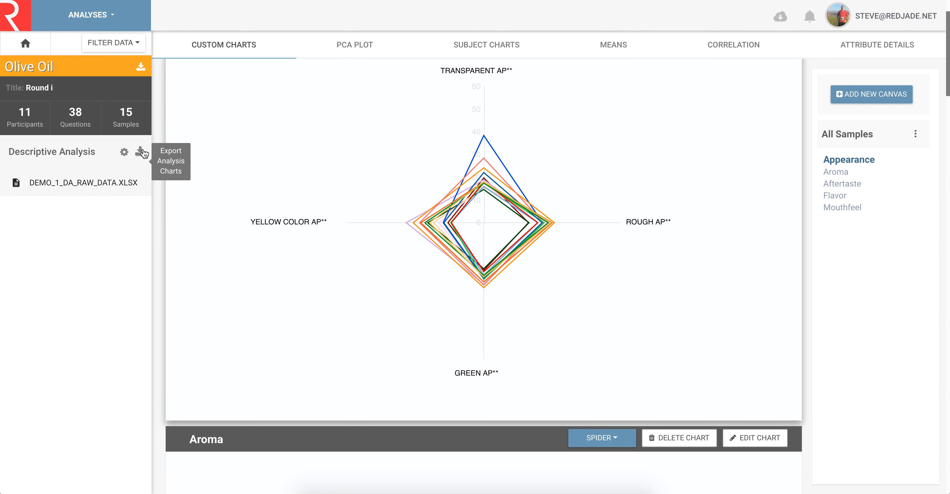
{"action": "left_click", "coordinate": [142, 152]}
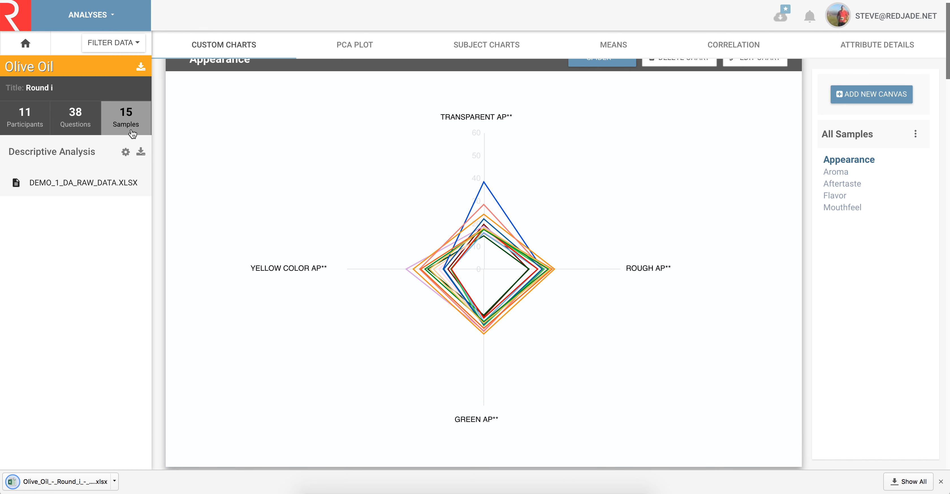
{"action": "left_click", "coordinate": [141, 69]}
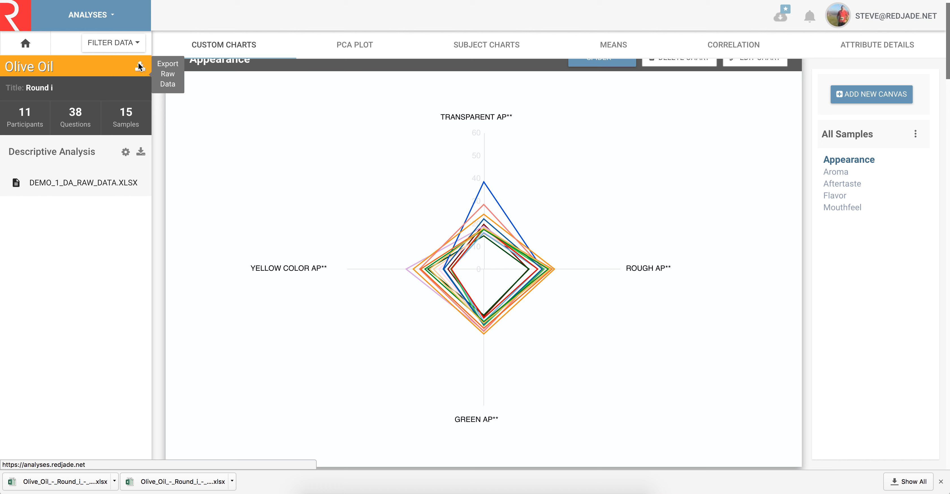
{"action": "scroll", "coordinate": [211, 182], "scroll_direction": "up", "scroll_amount": 1}
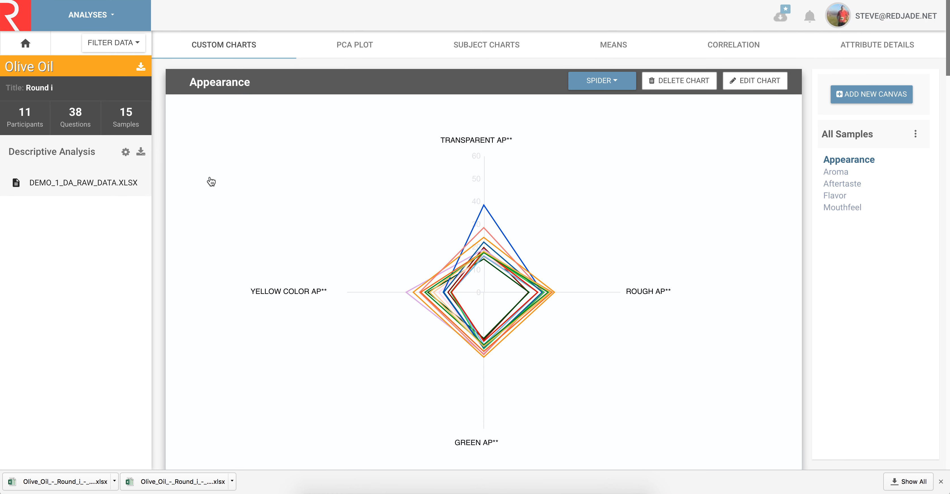